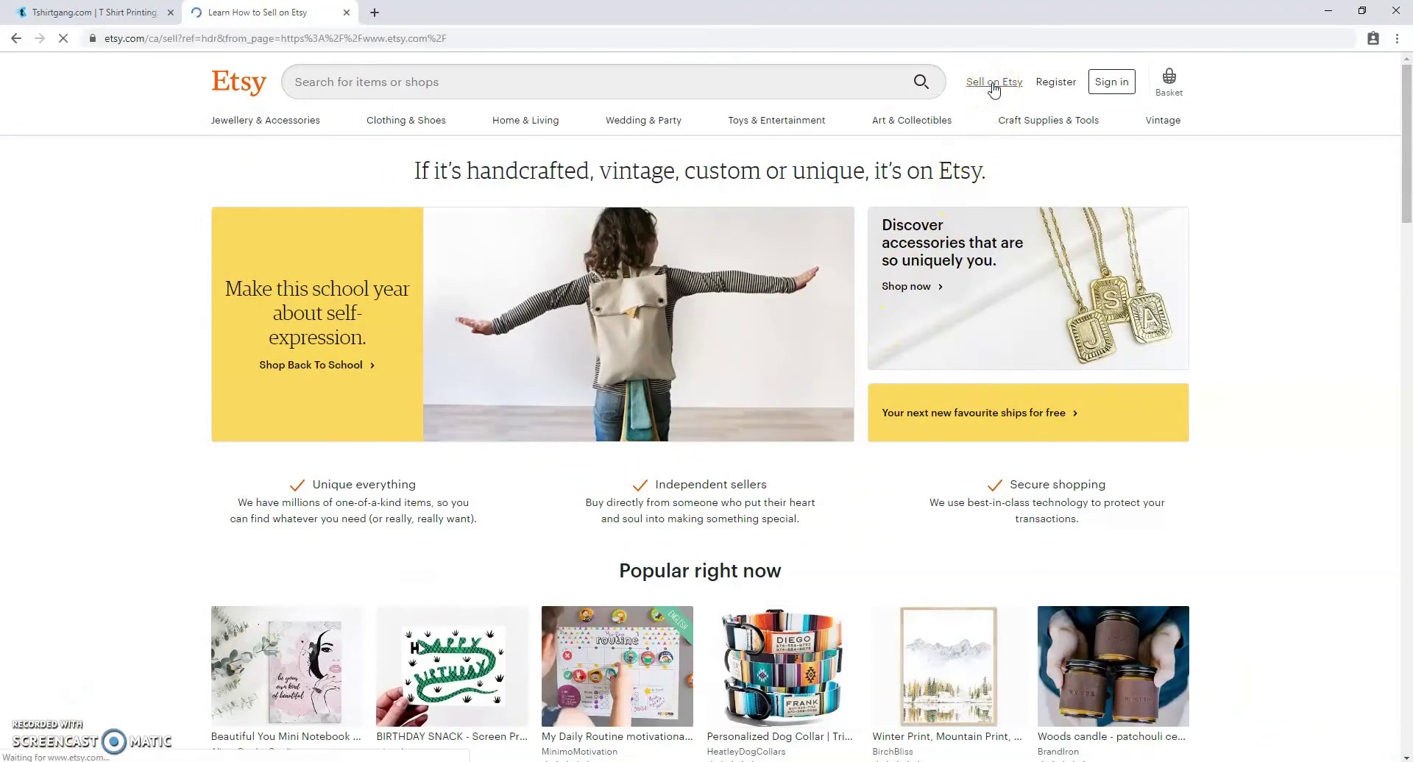
Step: Begin opening a new Etsy shop from Sell on Etsy to reach the sign-in prompt
{"action": "left_click", "coordinate": [700, 485]}
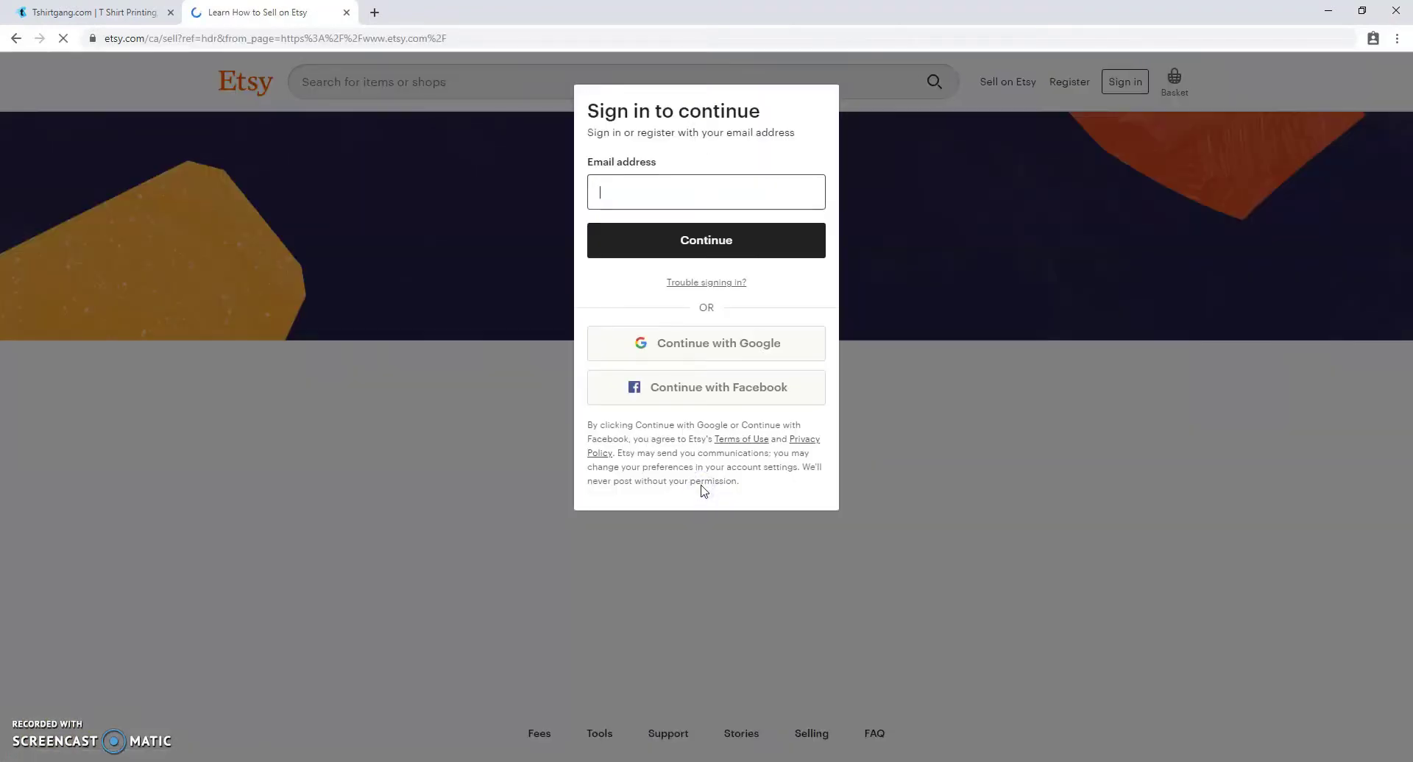
Step: Register a new Etsy account with an e-mail address, first name and password
{"action": "left_click", "coordinate": [647, 197]}
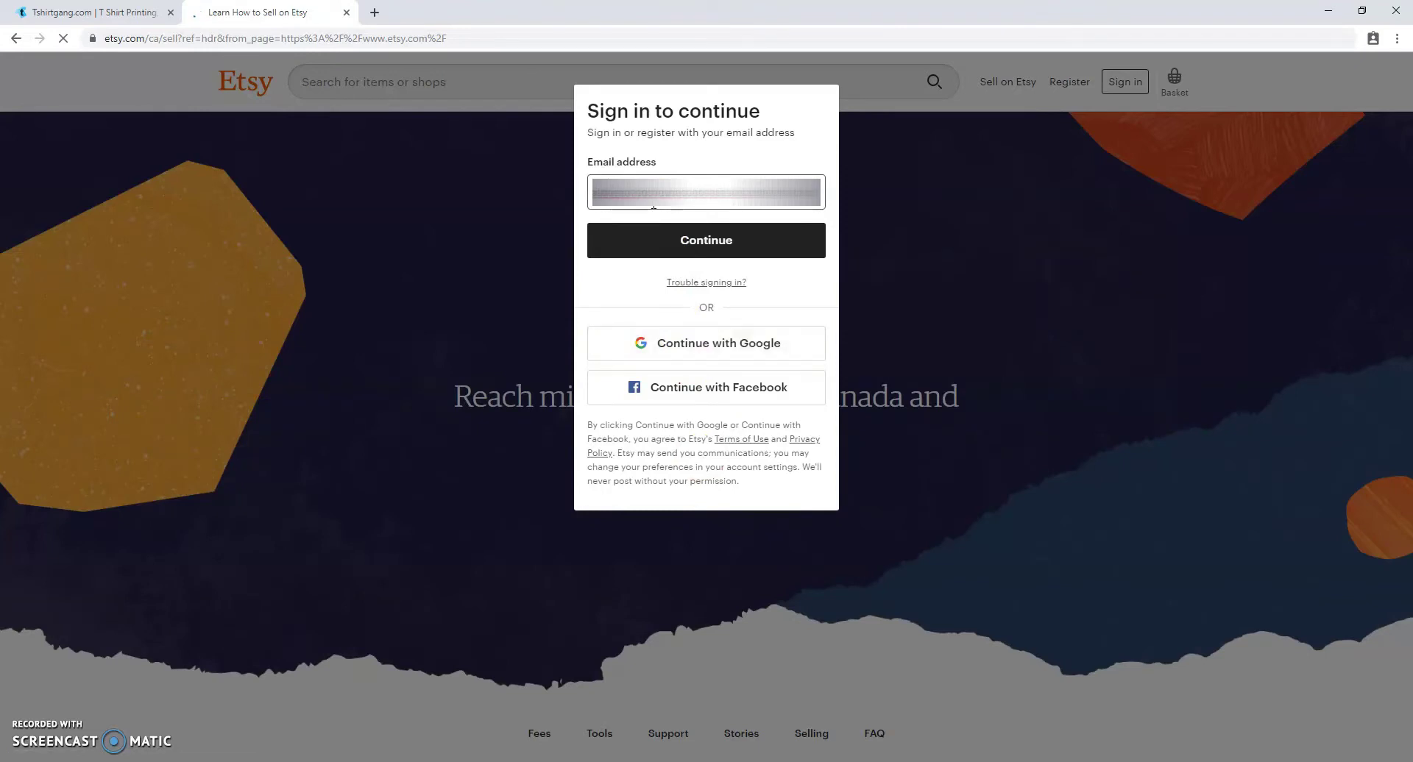
{"action": "key", "text": "Return"}
{"action": "left_click", "coordinate": [662, 230]}
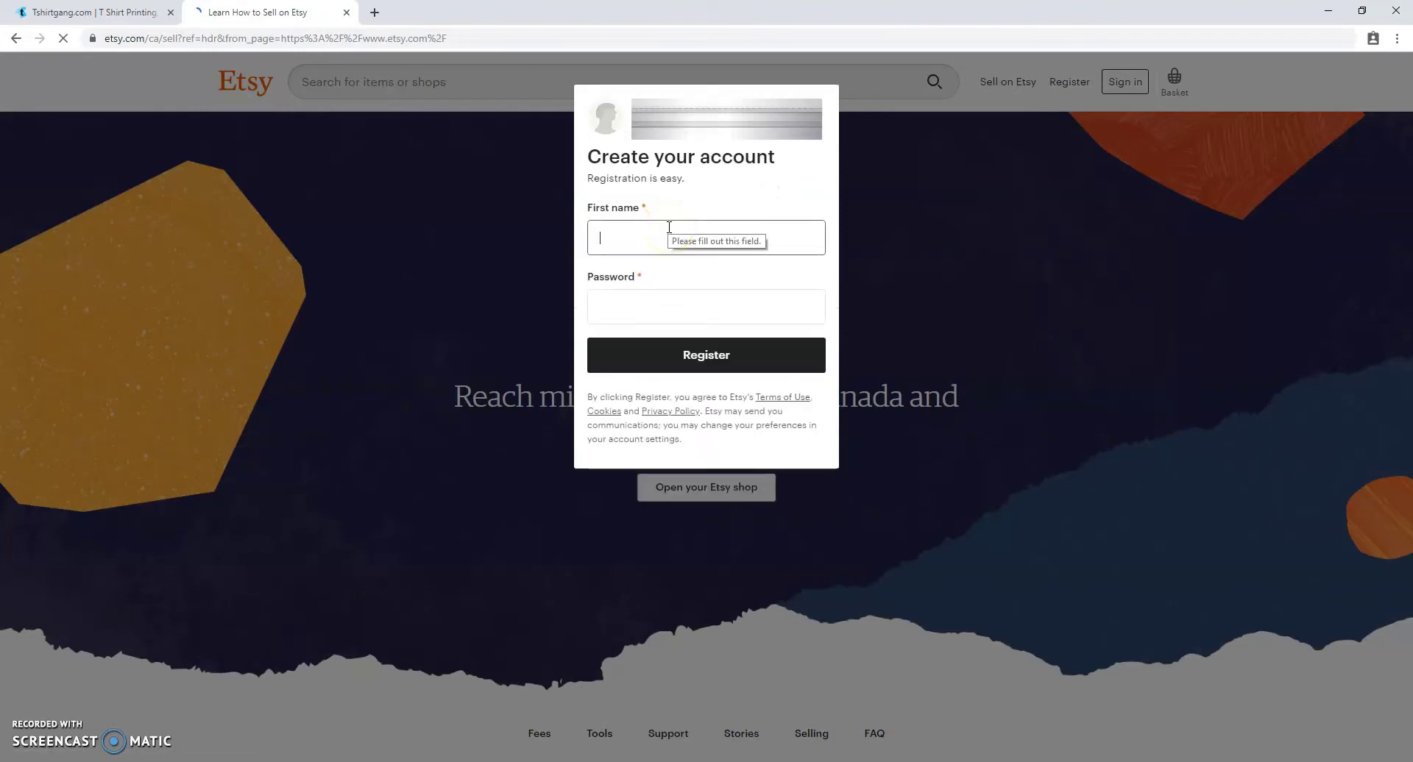
{"action": "left_click", "coordinate": [657, 311]}
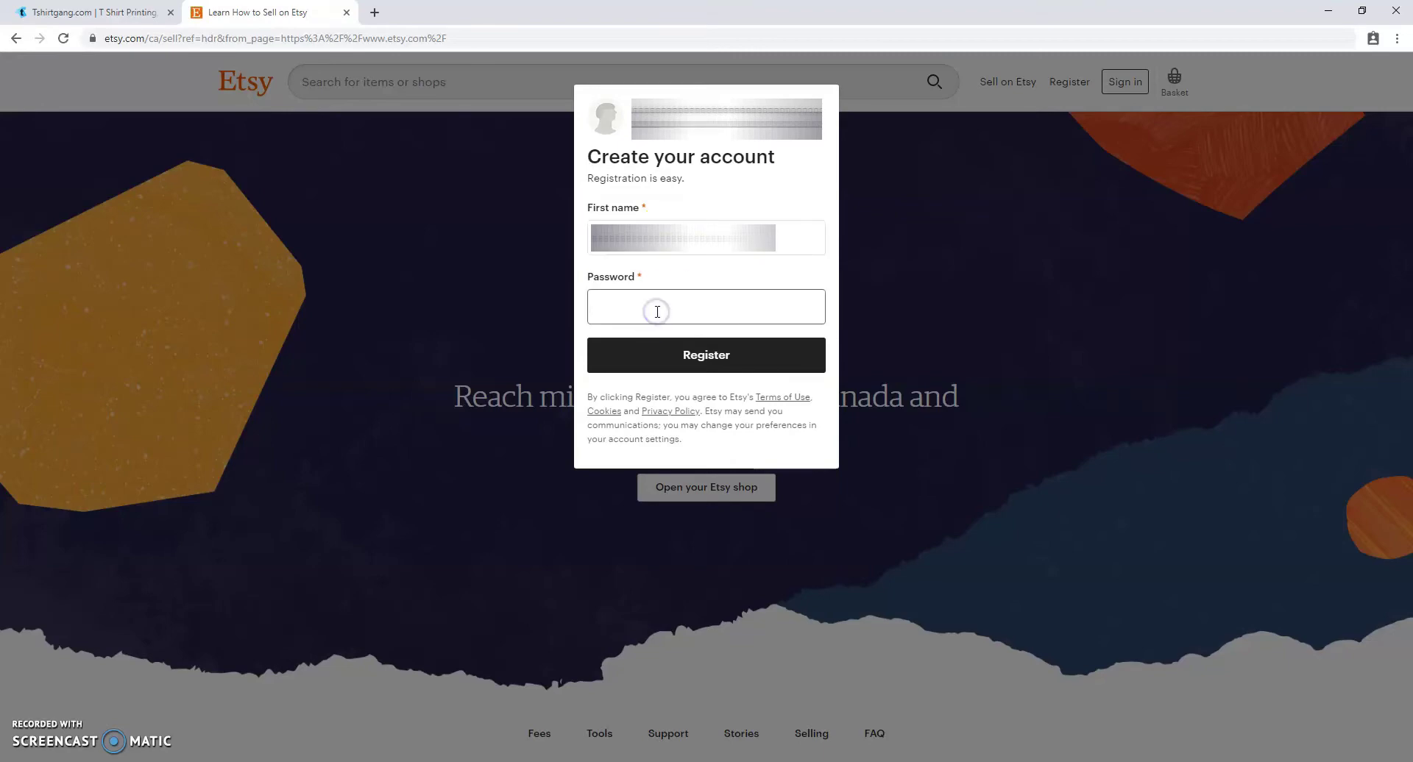
{"action": "left_click", "coordinate": [679, 361]}
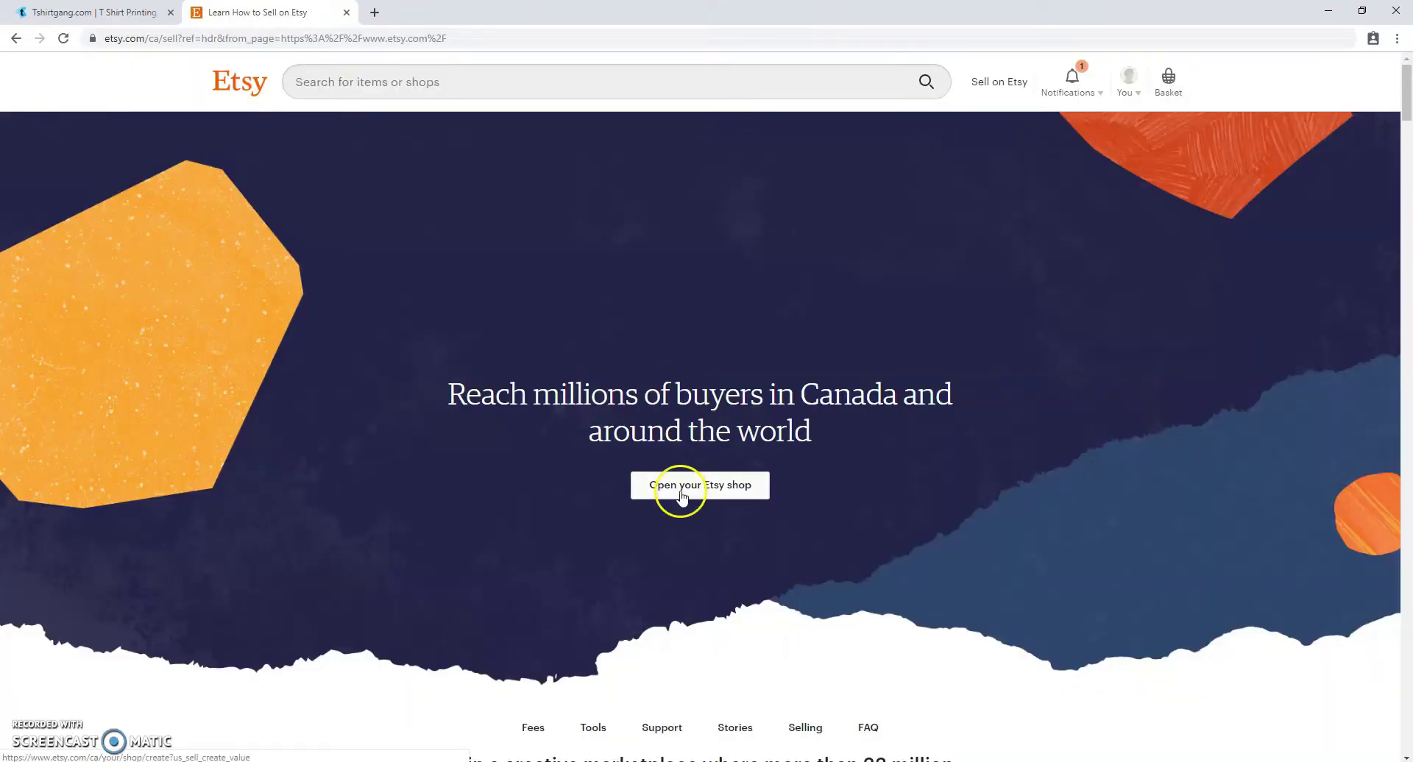
{"action": "left_click", "coordinate": [680, 489]}
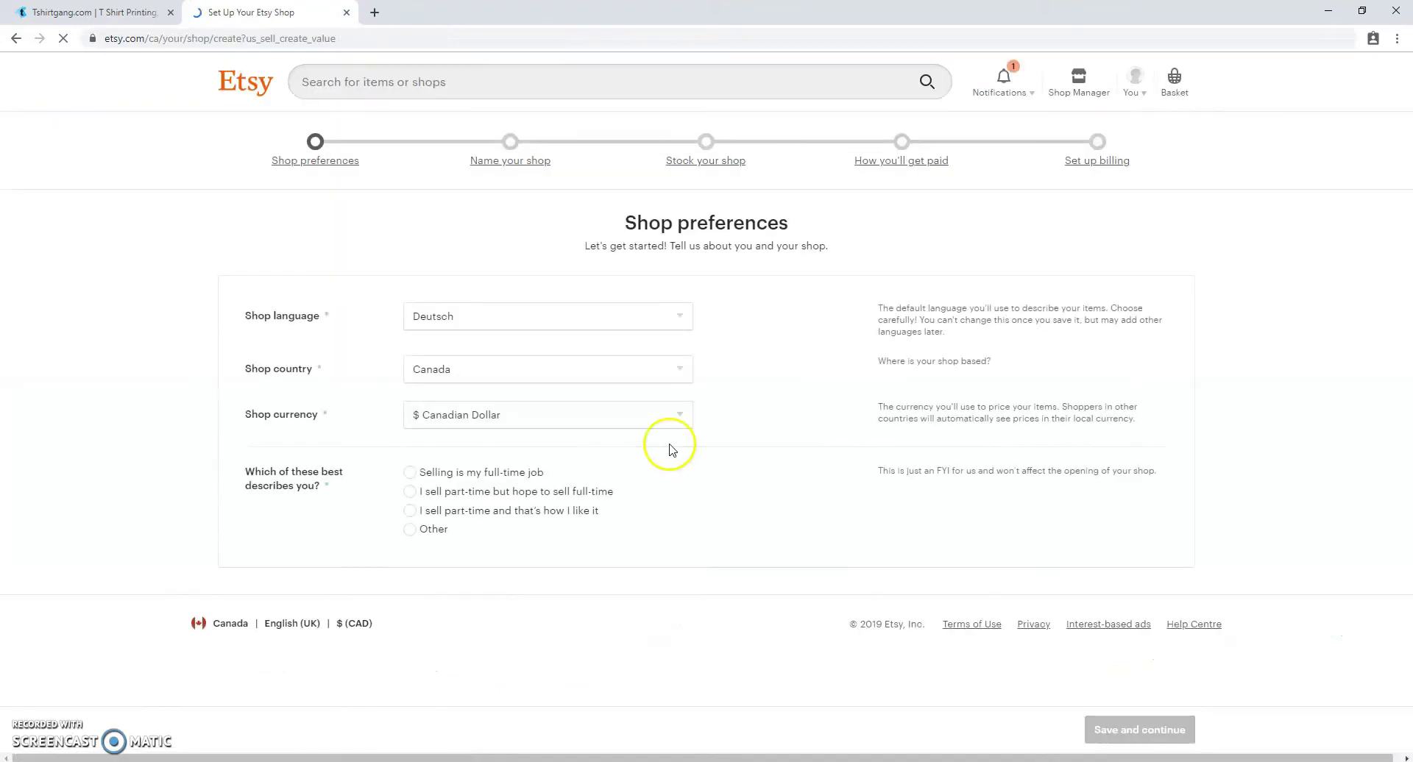
Step: Set shop preferences to English, United States, US Dollar and part-time seller, and save
{"action": "left_click", "coordinate": [627, 316]}
{"action": "left_click", "coordinate": [597, 363]}
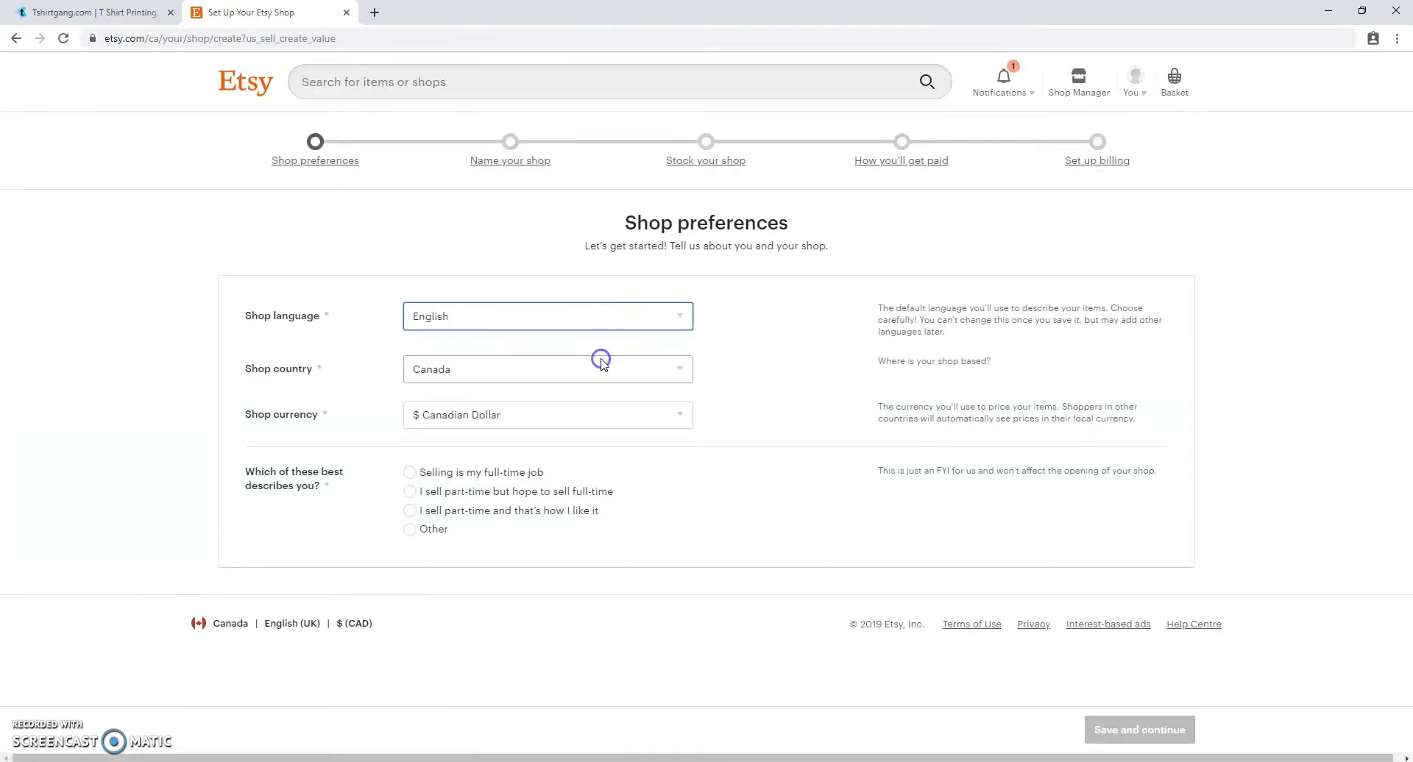
{"action": "left_click", "coordinate": [588, 369]}
{"action": "scroll", "coordinate": [579, 494], "scroll_direction": "down", "scroll_amount": 20}
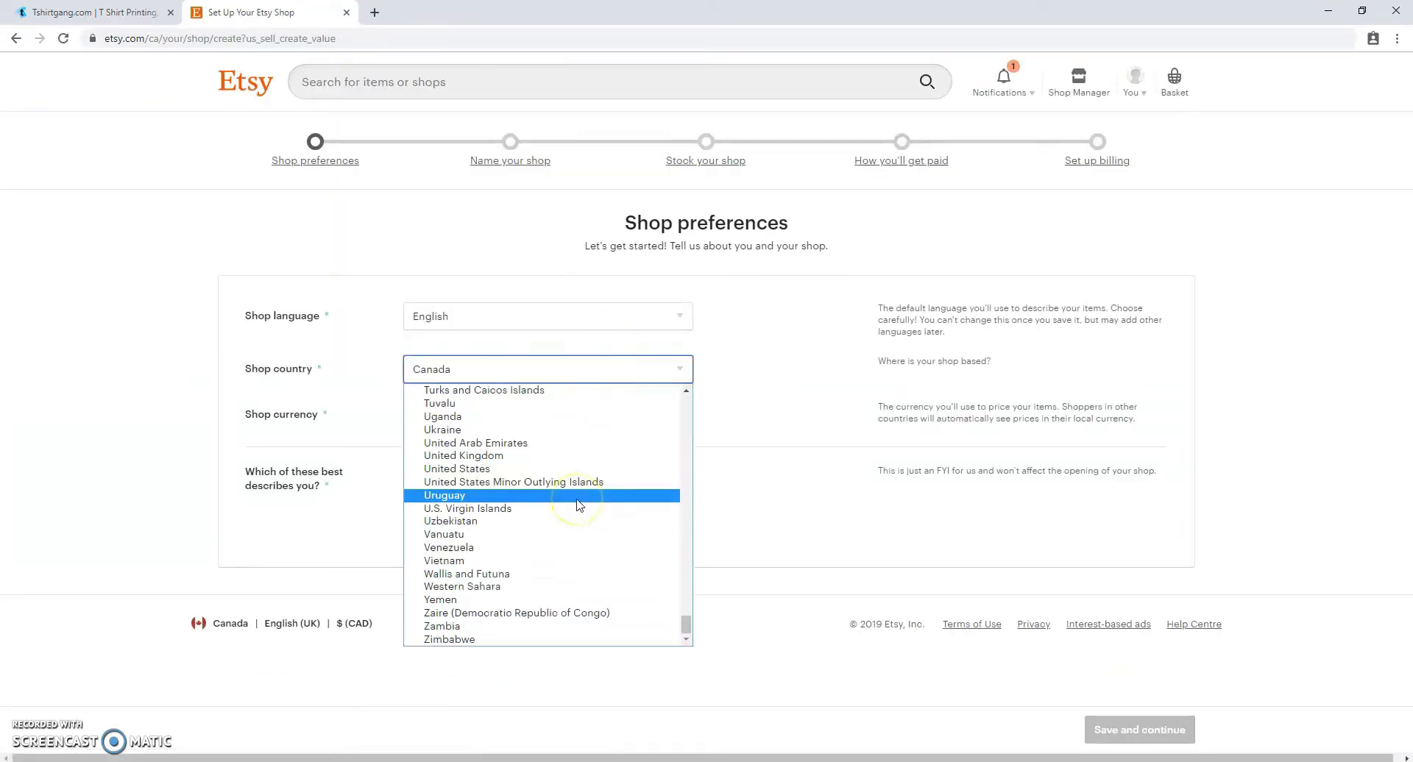
{"action": "left_click", "coordinate": [526, 471]}
{"action": "left_click", "coordinate": [529, 416]}
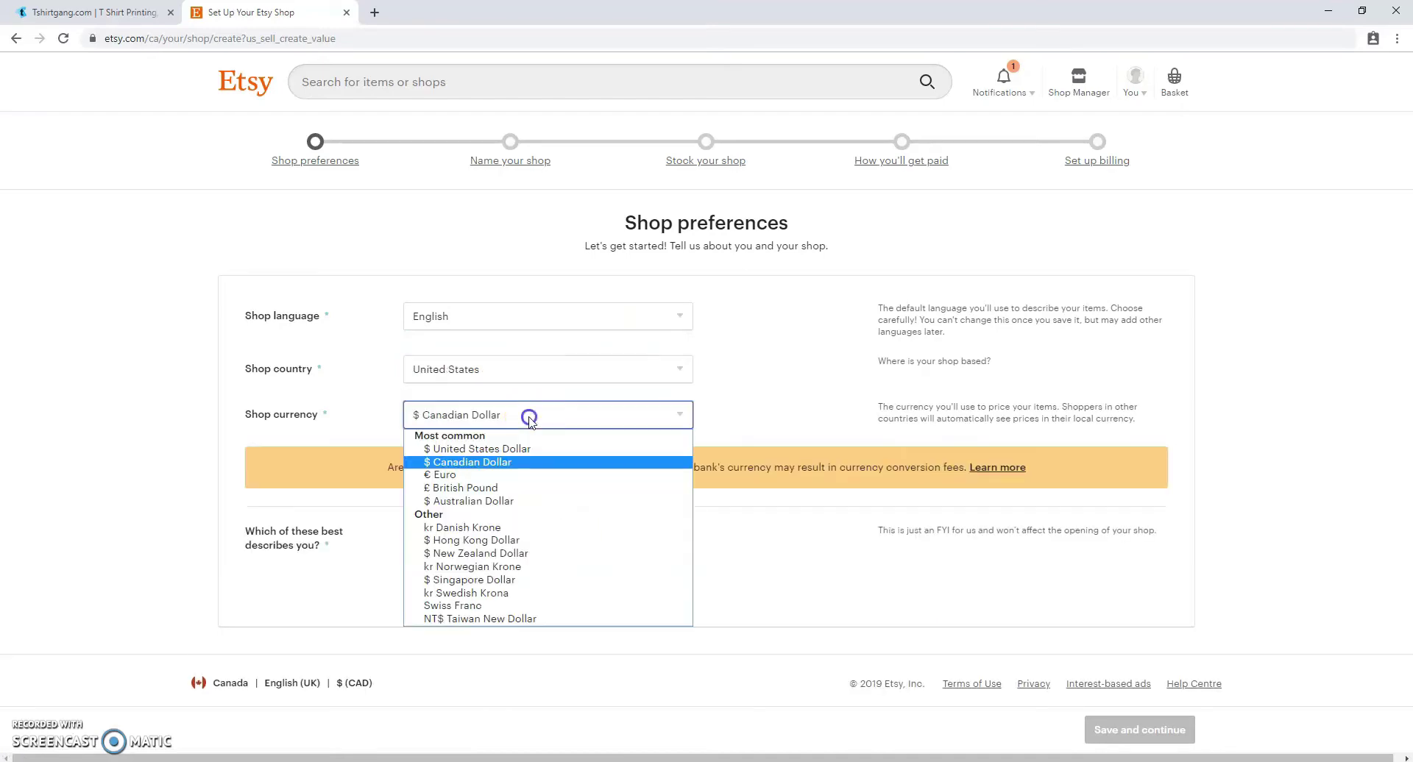
{"action": "left_click", "coordinate": [520, 450]}
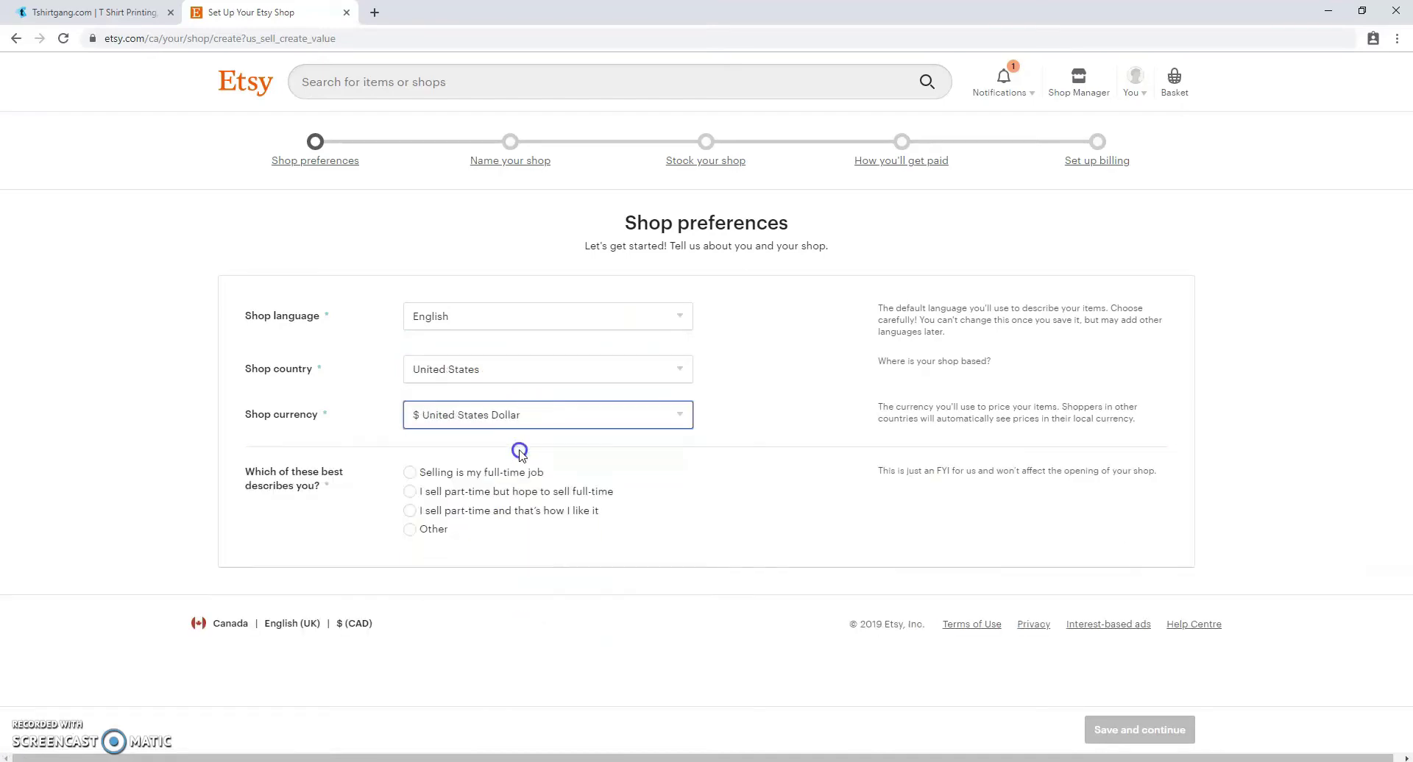
{"action": "left_click", "coordinate": [407, 513]}
{"action": "left_click", "coordinate": [1097, 732]}
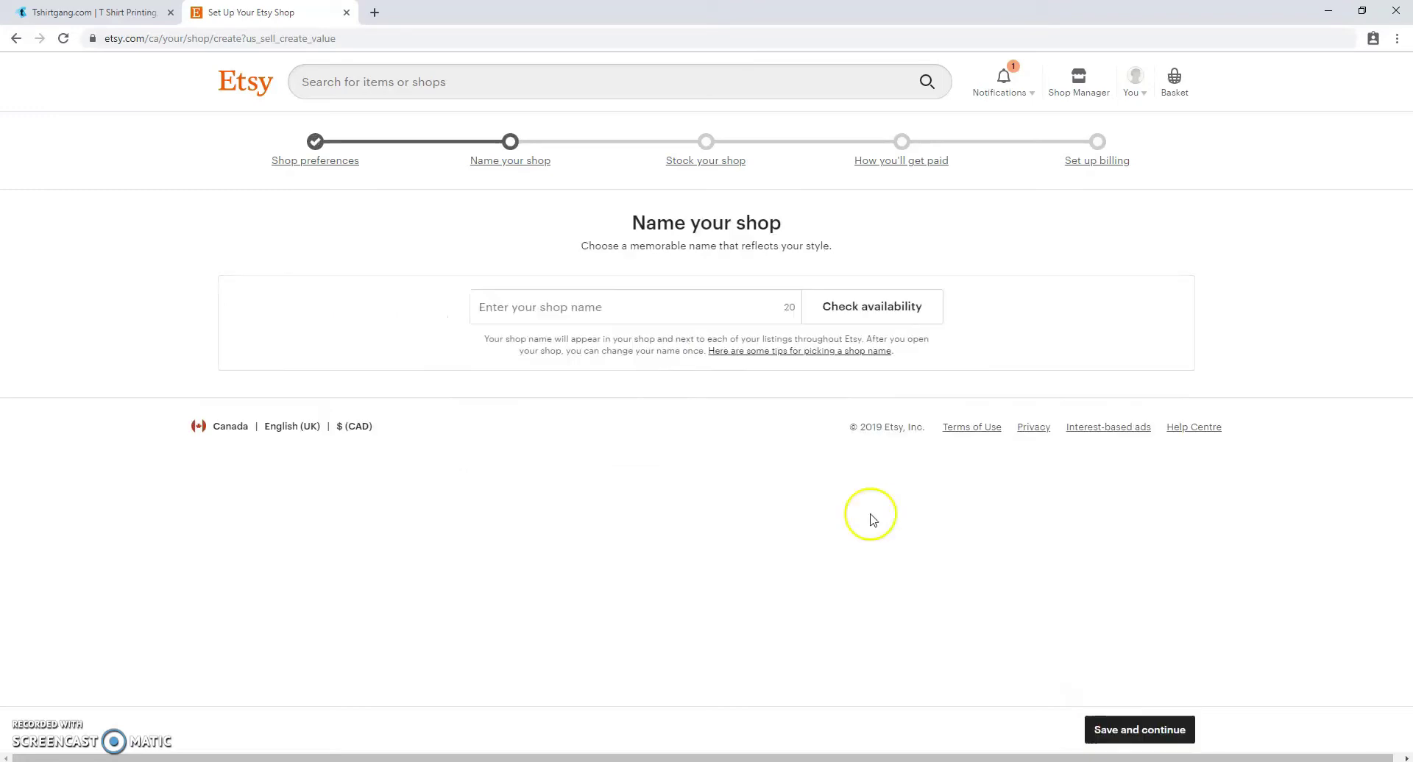
Step: Name the shop Myapparelshop123, confirm it's available, and save
{"action": "left_click", "coordinate": [580, 308]}
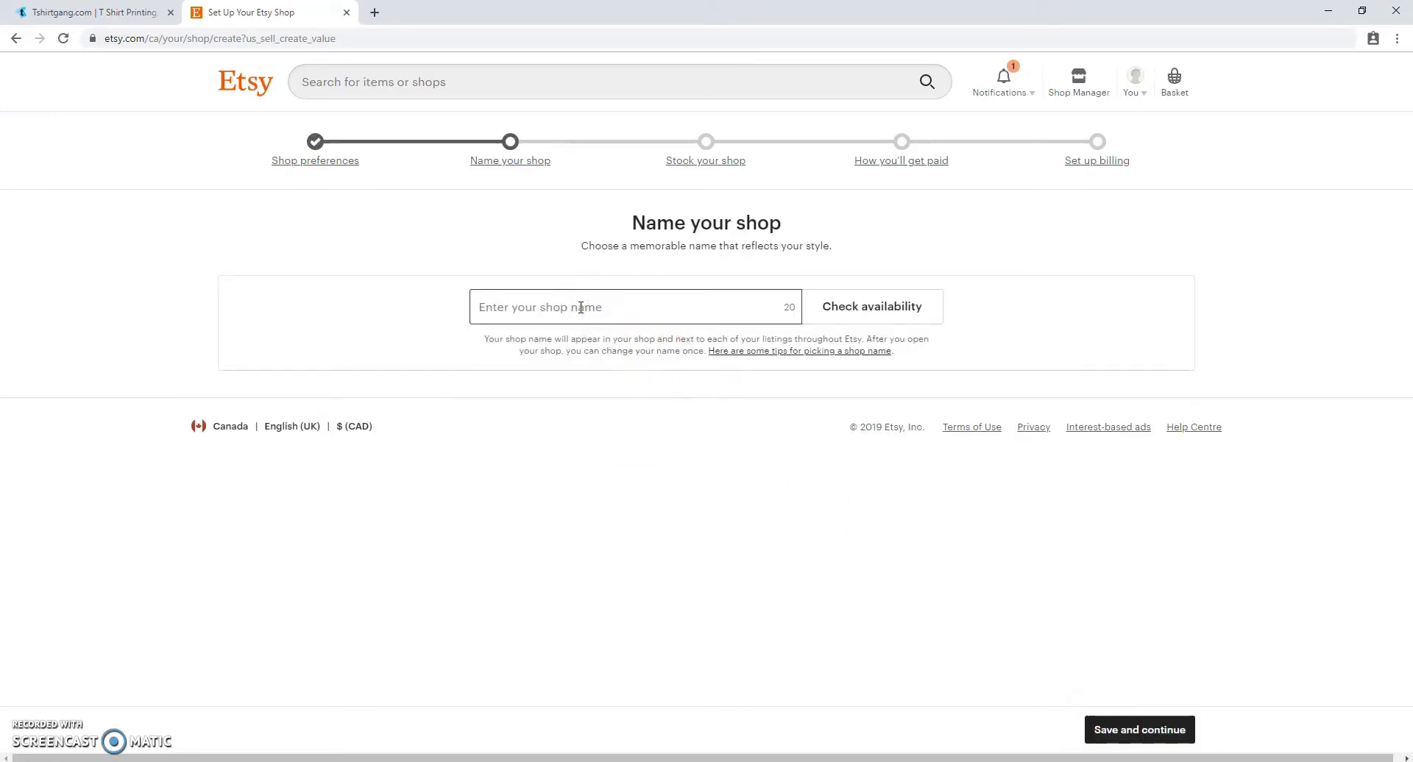
{"action": "type", "text": "Myapparelshop123"}
{"action": "left_click", "coordinate": [870, 317]}
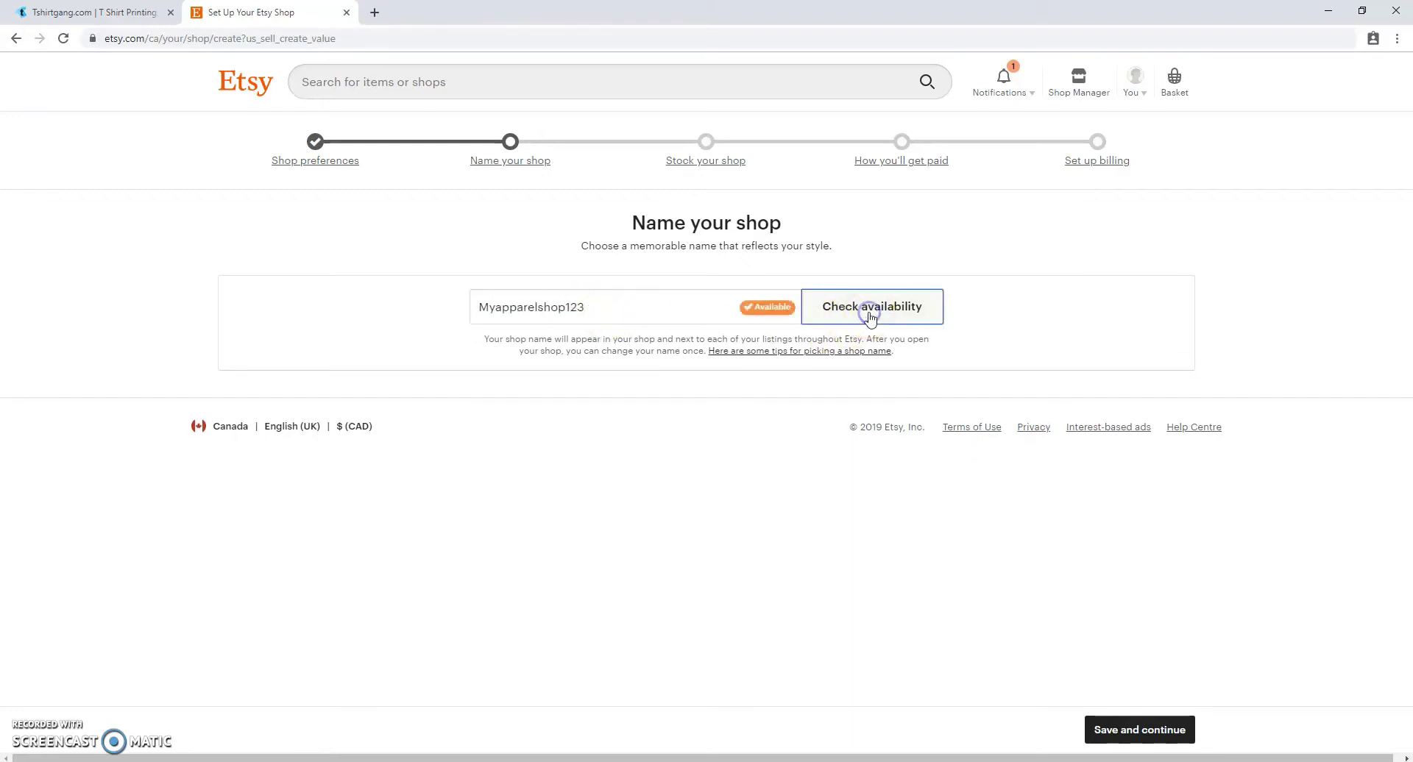
{"action": "left_click", "coordinate": [1104, 729]}
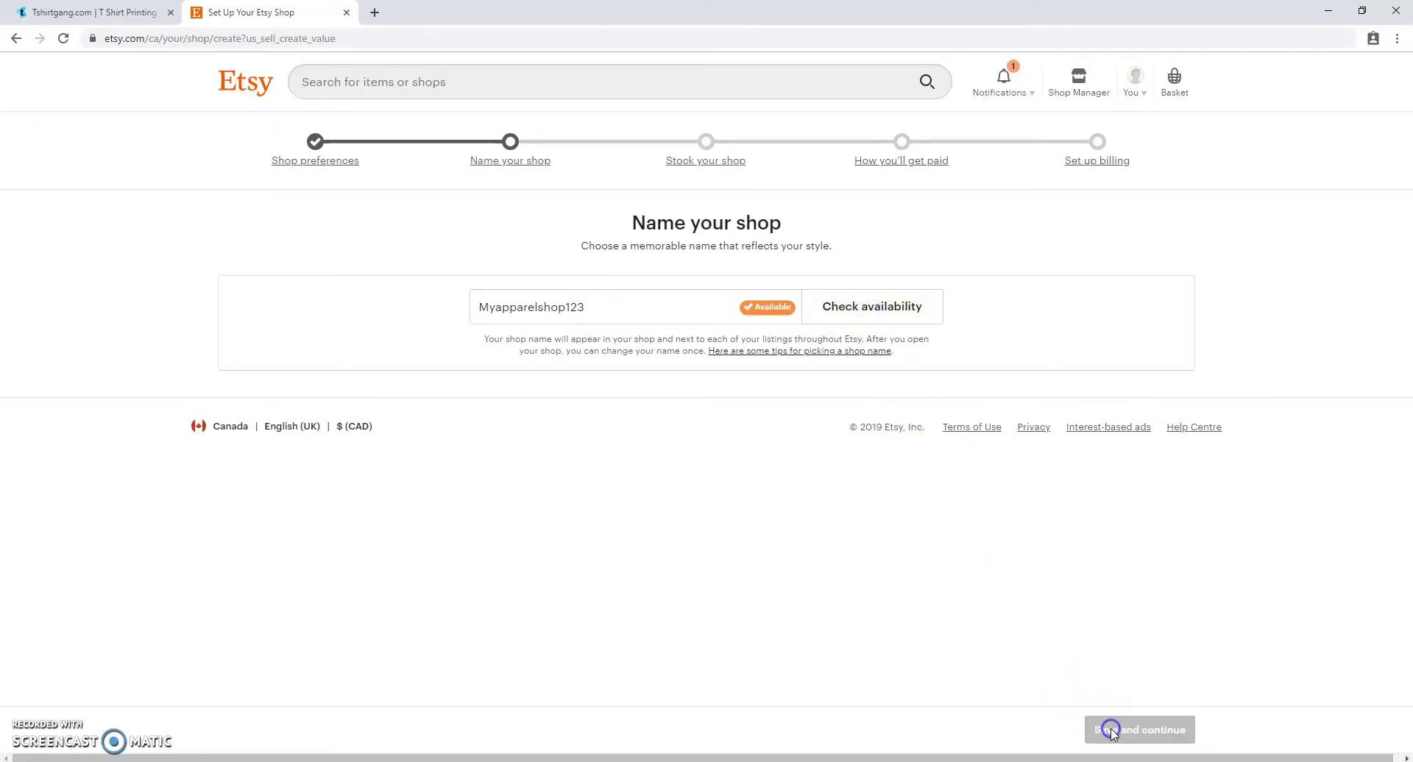
Step: Open the Add a new listing form, then switch to the Tshirtgang.com tab
{"action": "left_click", "coordinate": [326, 330]}
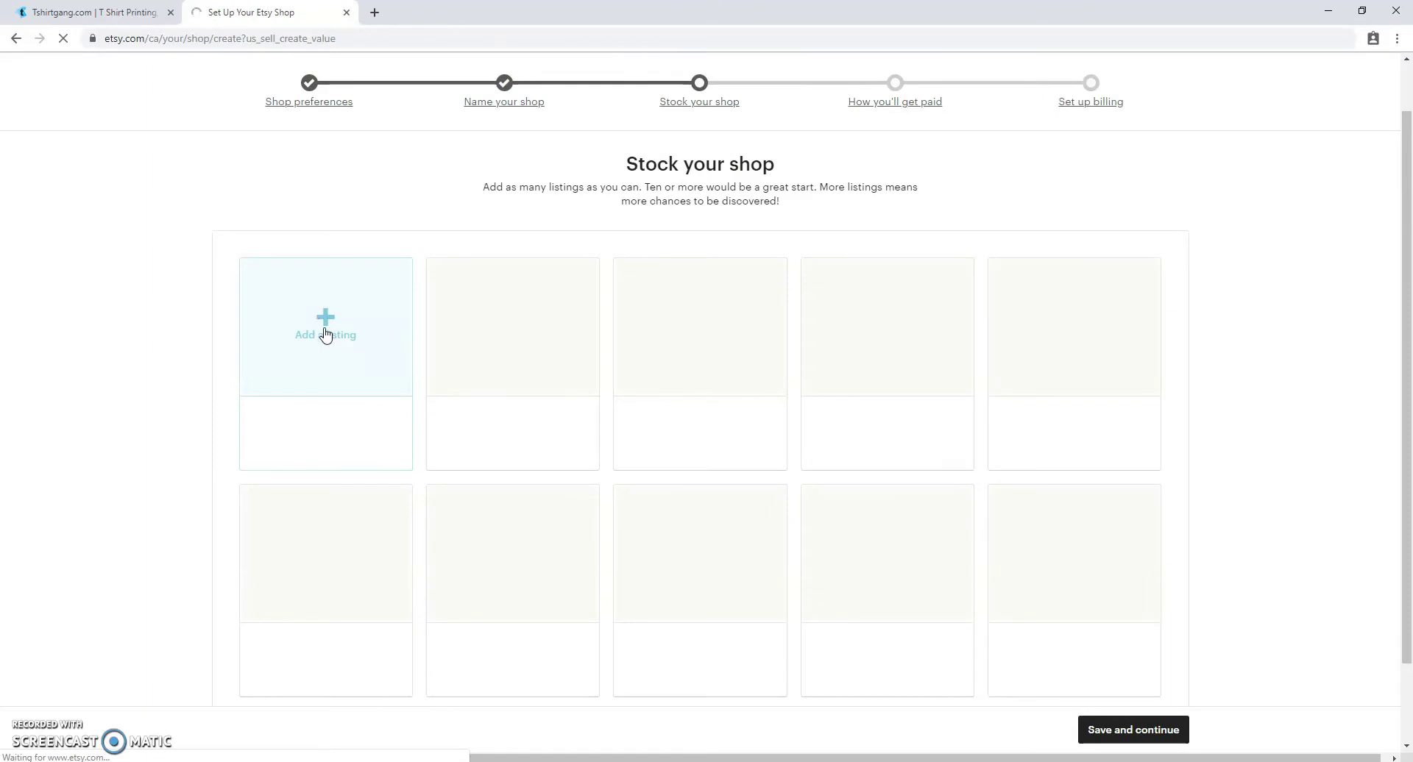
{"action": "left_click", "coordinate": [328, 376]}
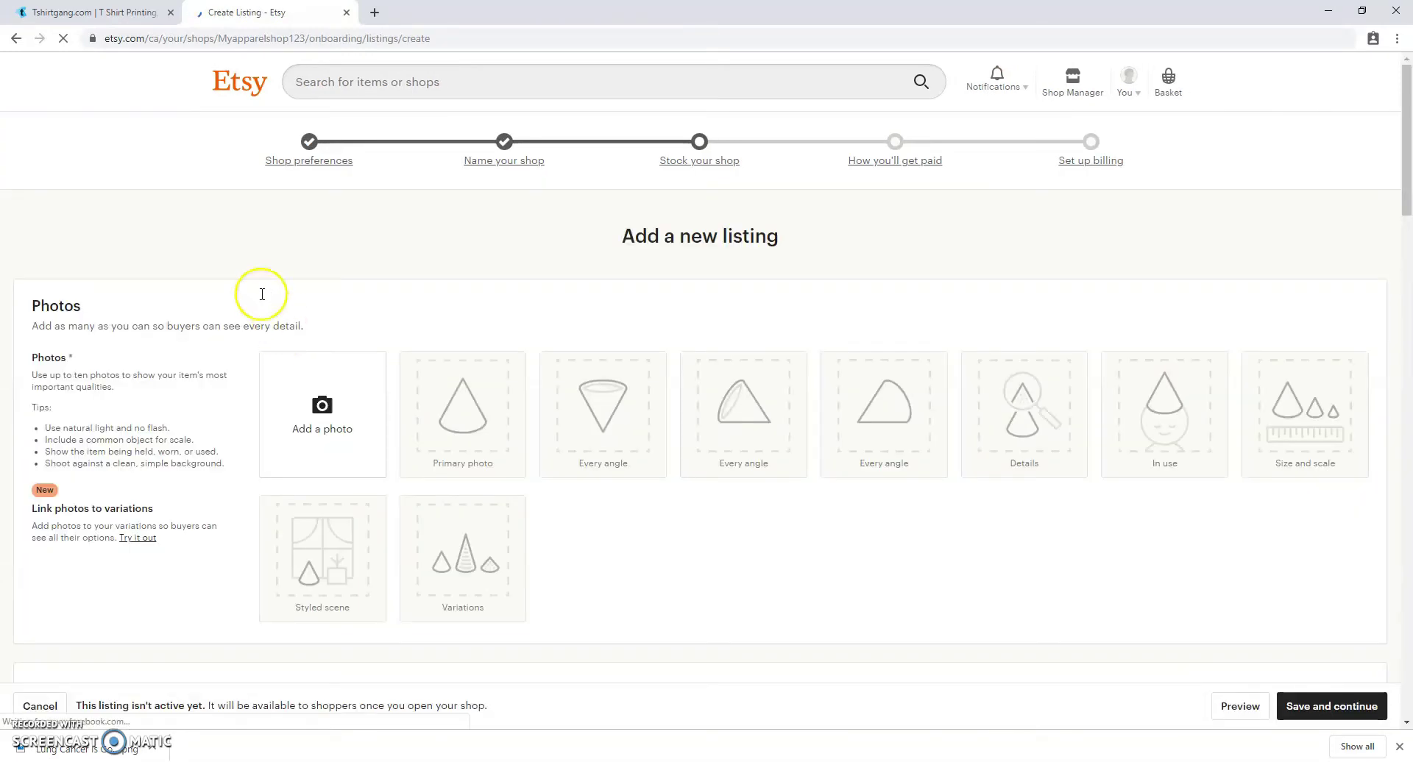
{"action": "left_click", "coordinate": [110, 15]}
Step: Save the lung-cancer ribbon shirt image from My Products to Pictures as a PNG
{"action": "left_click", "coordinate": [636, 129]}
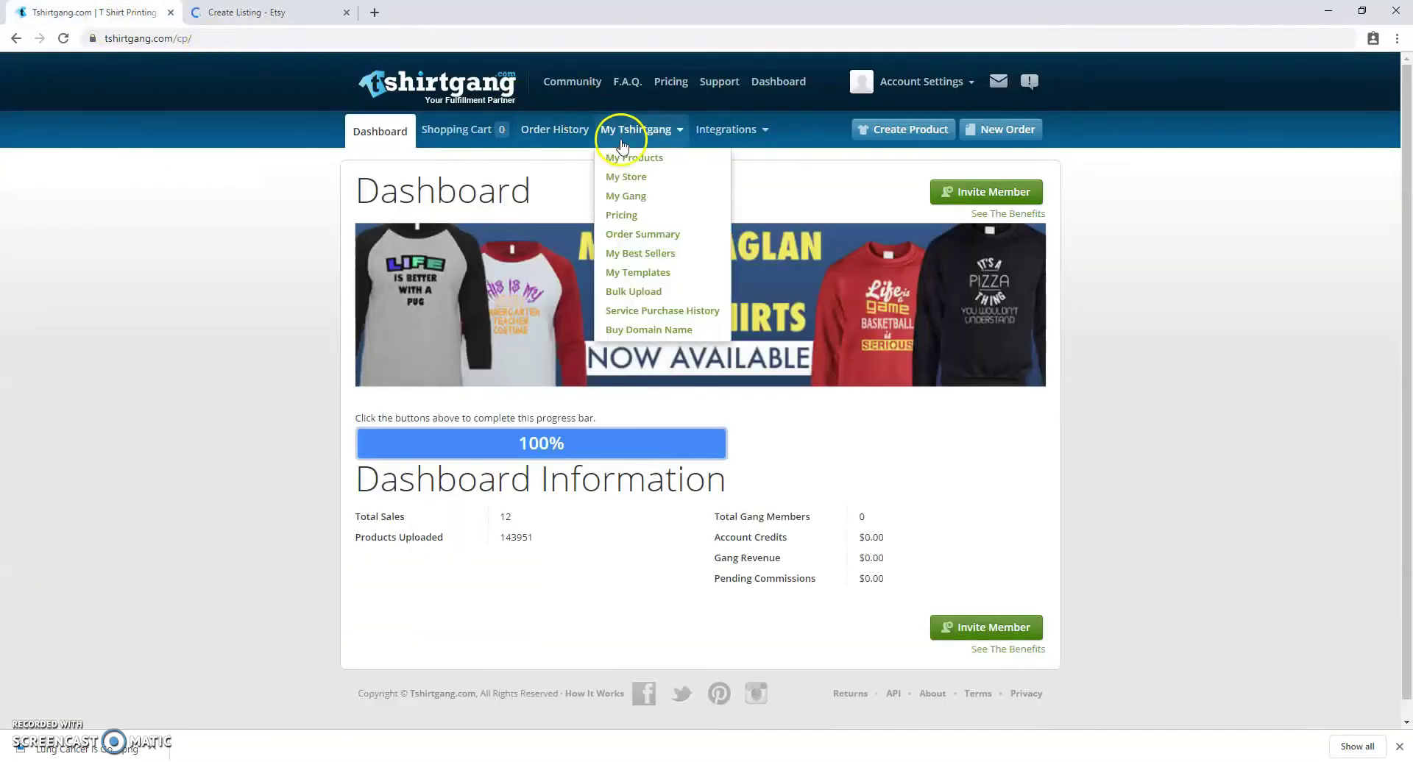
{"action": "left_click", "coordinate": [627, 158]}
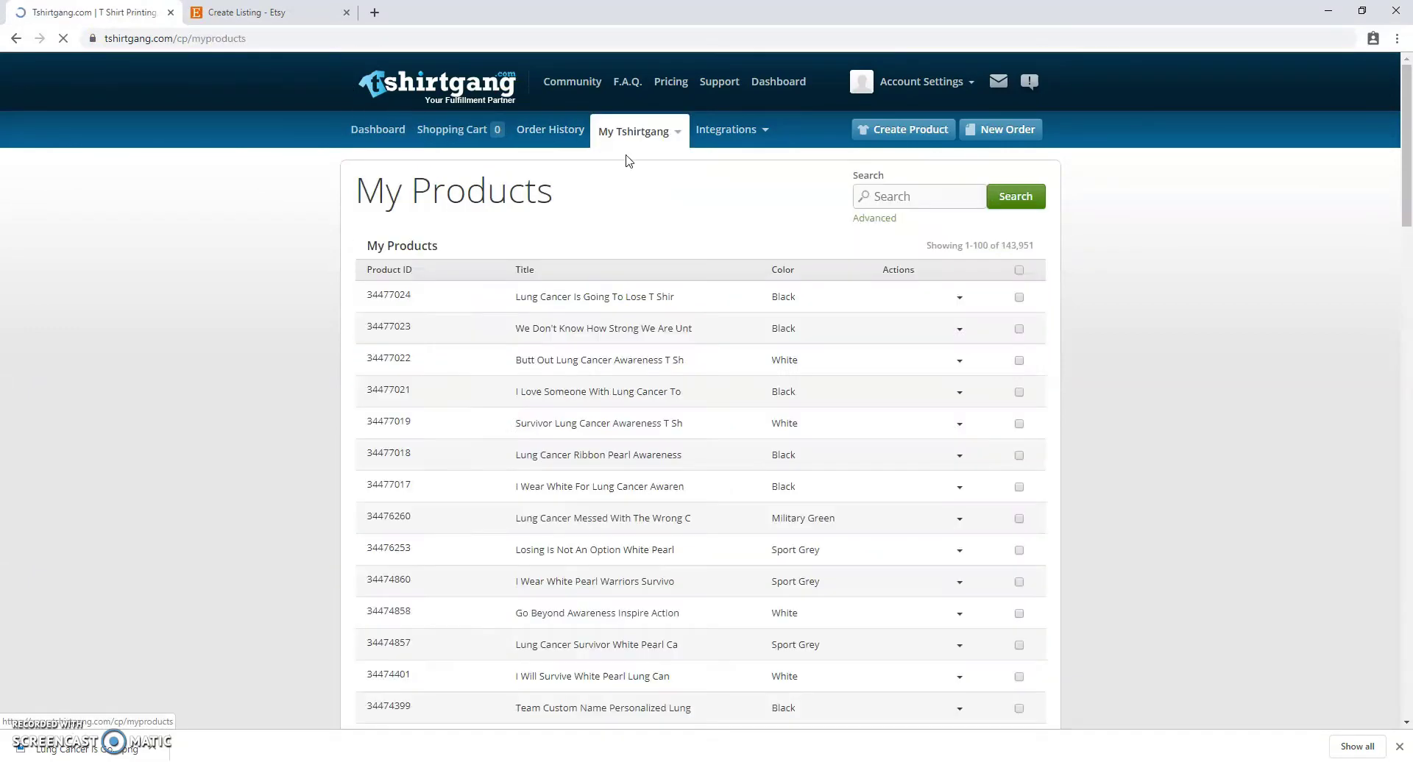
{"action": "left_click", "coordinate": [432, 301]}
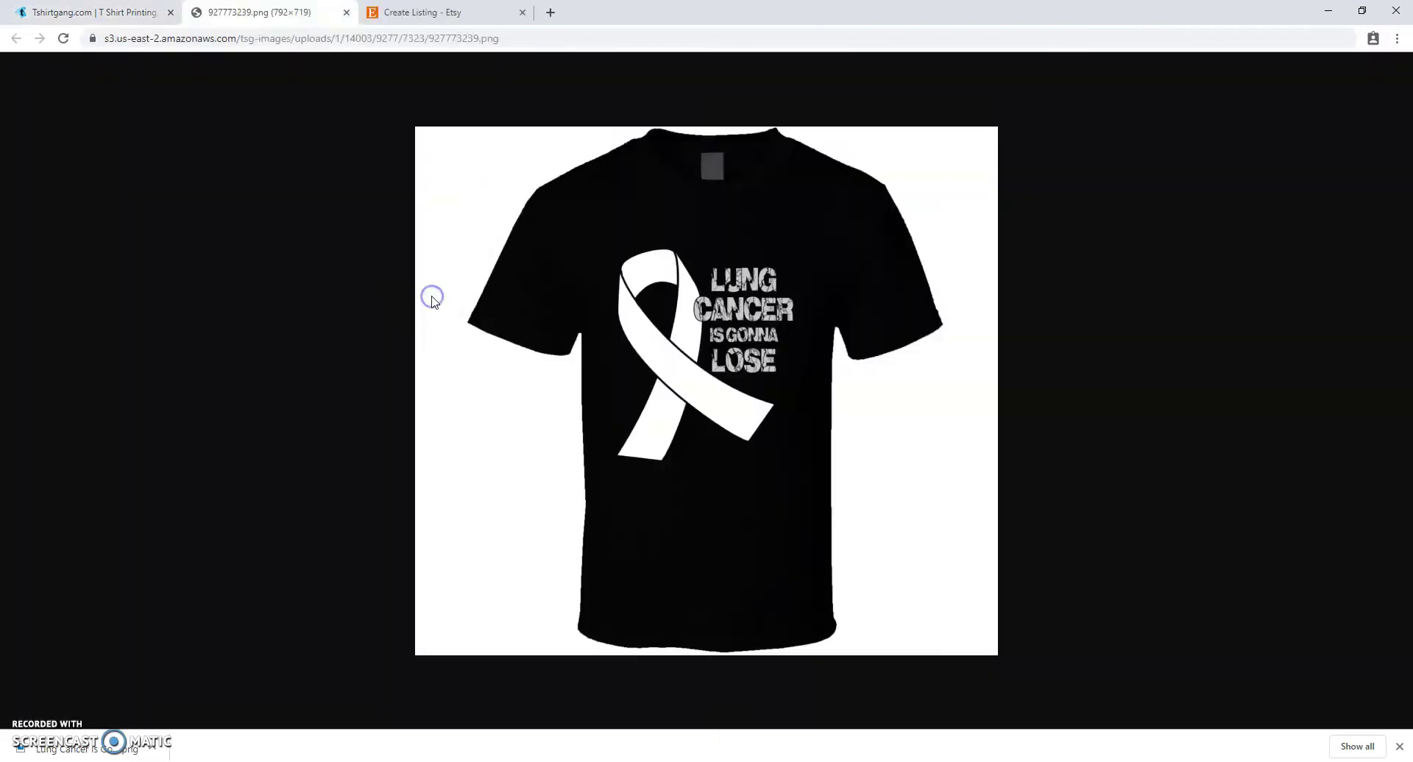
{"action": "right_click", "coordinate": [525, 297]}
{"action": "left_click", "coordinate": [563, 322]}
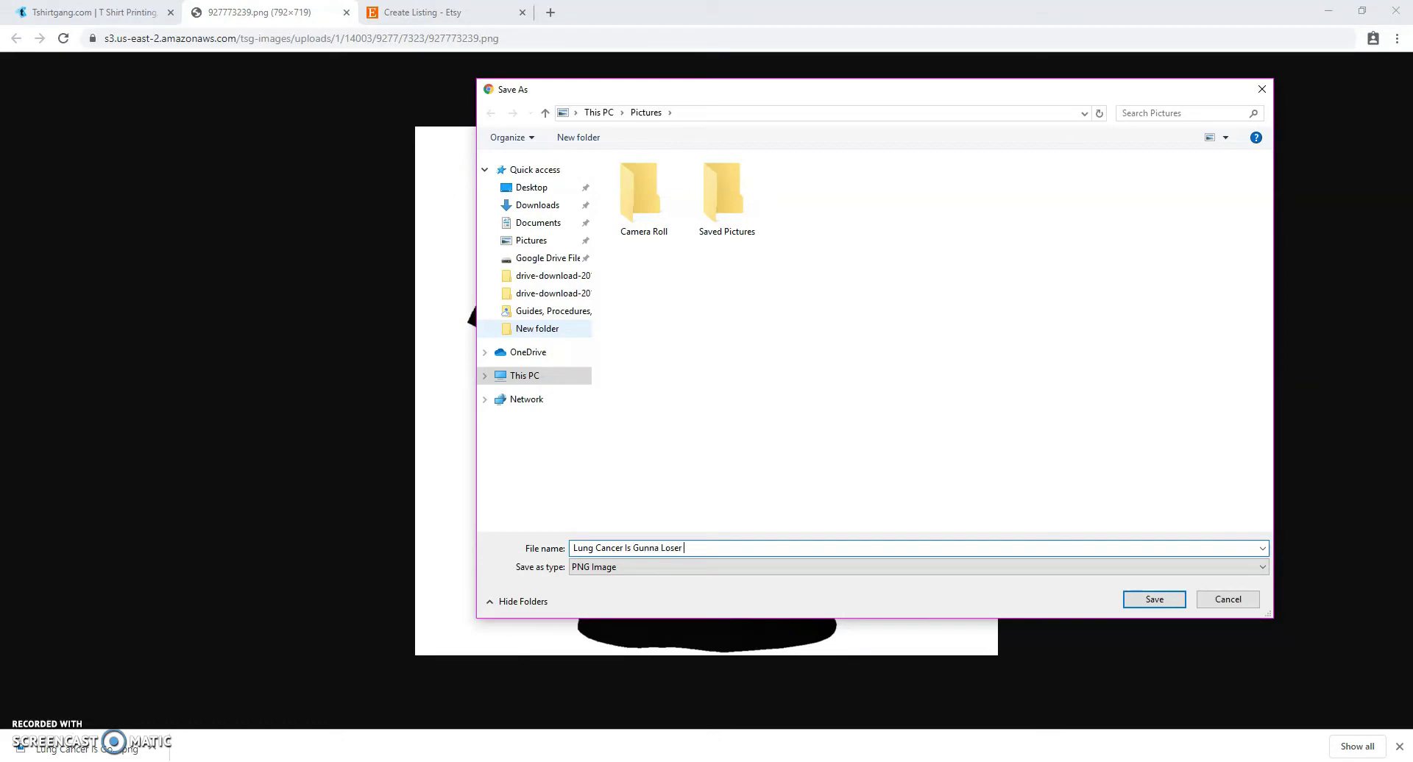
{"action": "left_click", "coordinate": [1154, 598]}
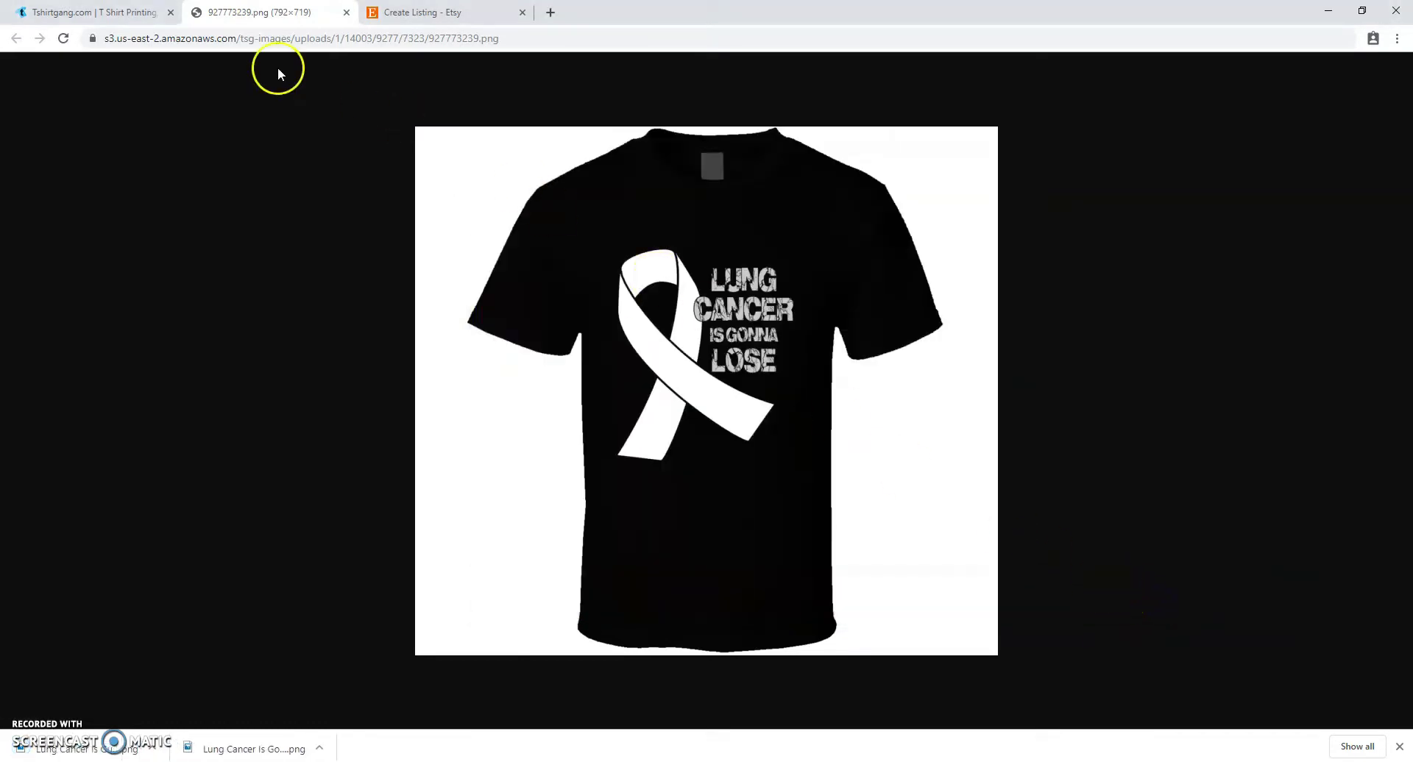
Step: Upload the saved T-shirt image as the listing photo and enter a title beginning 'Lung Cancer Is'
{"action": "left_click", "coordinate": [389, 17]}
{"action": "left_click", "coordinate": [309, 406]}
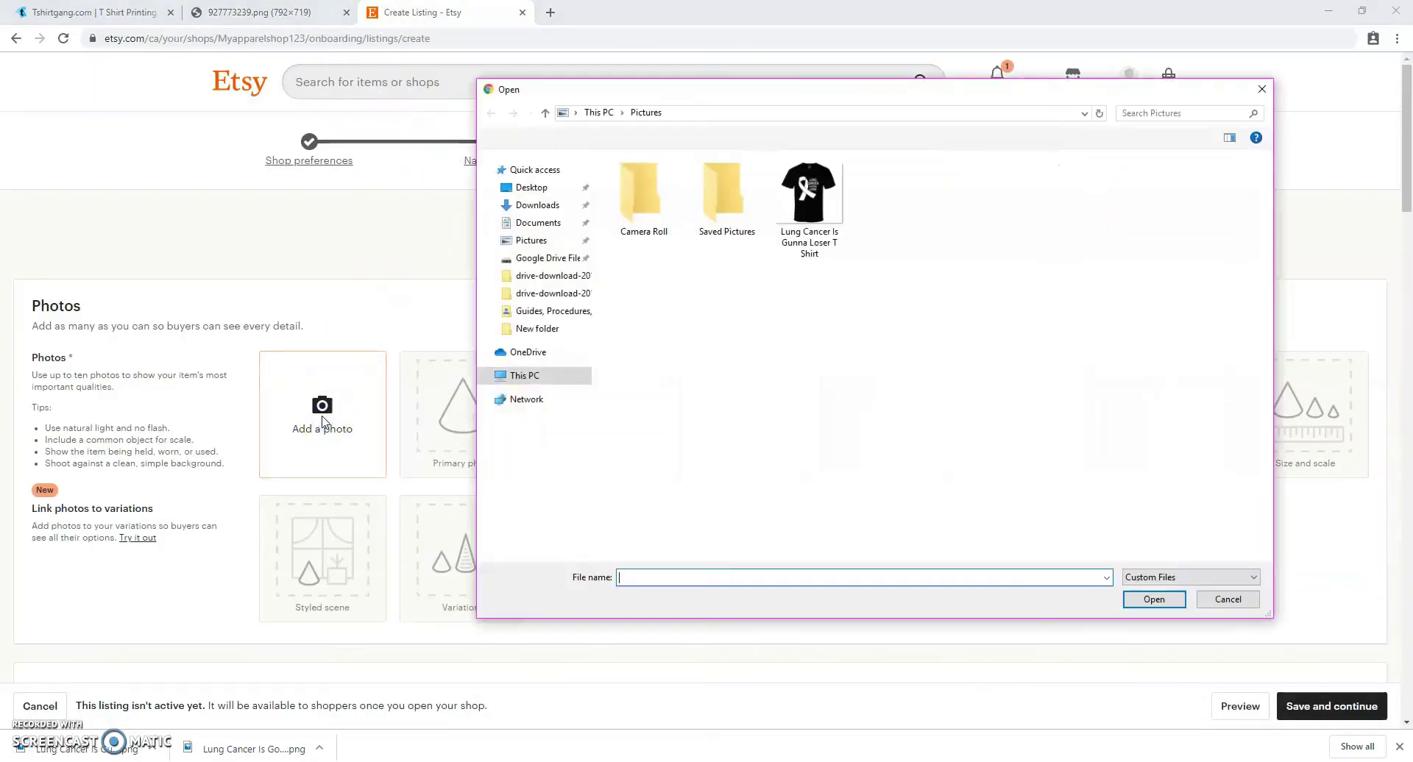
{"action": "left_click", "coordinate": [804, 219]}
{"action": "double_click", "coordinate": [805, 219]}
{"action": "scroll", "coordinate": [736, 369], "scroll_direction": "down", "scroll_amount": 4}
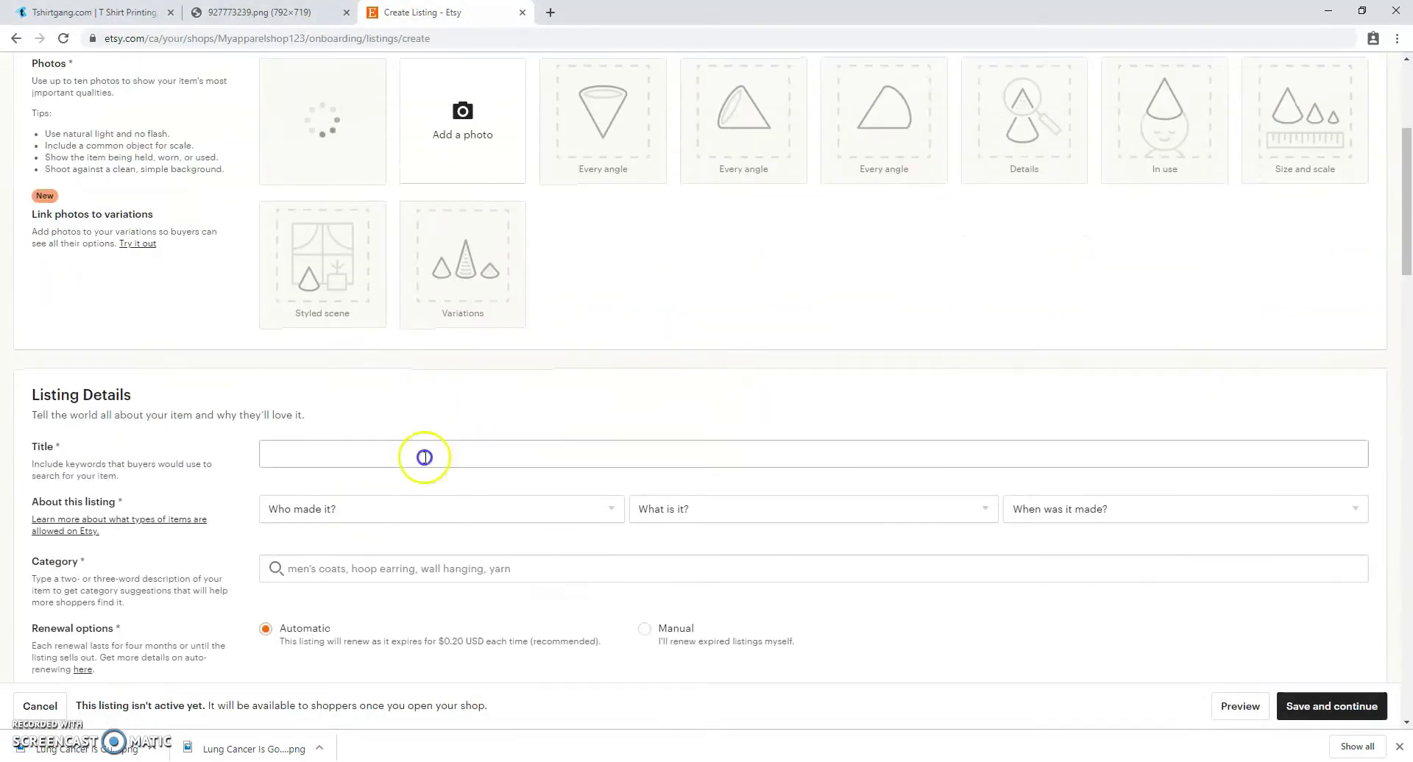
{"action": "left_click", "coordinate": [413, 462]}
{"action": "type", "text": "Lung Cancer"}
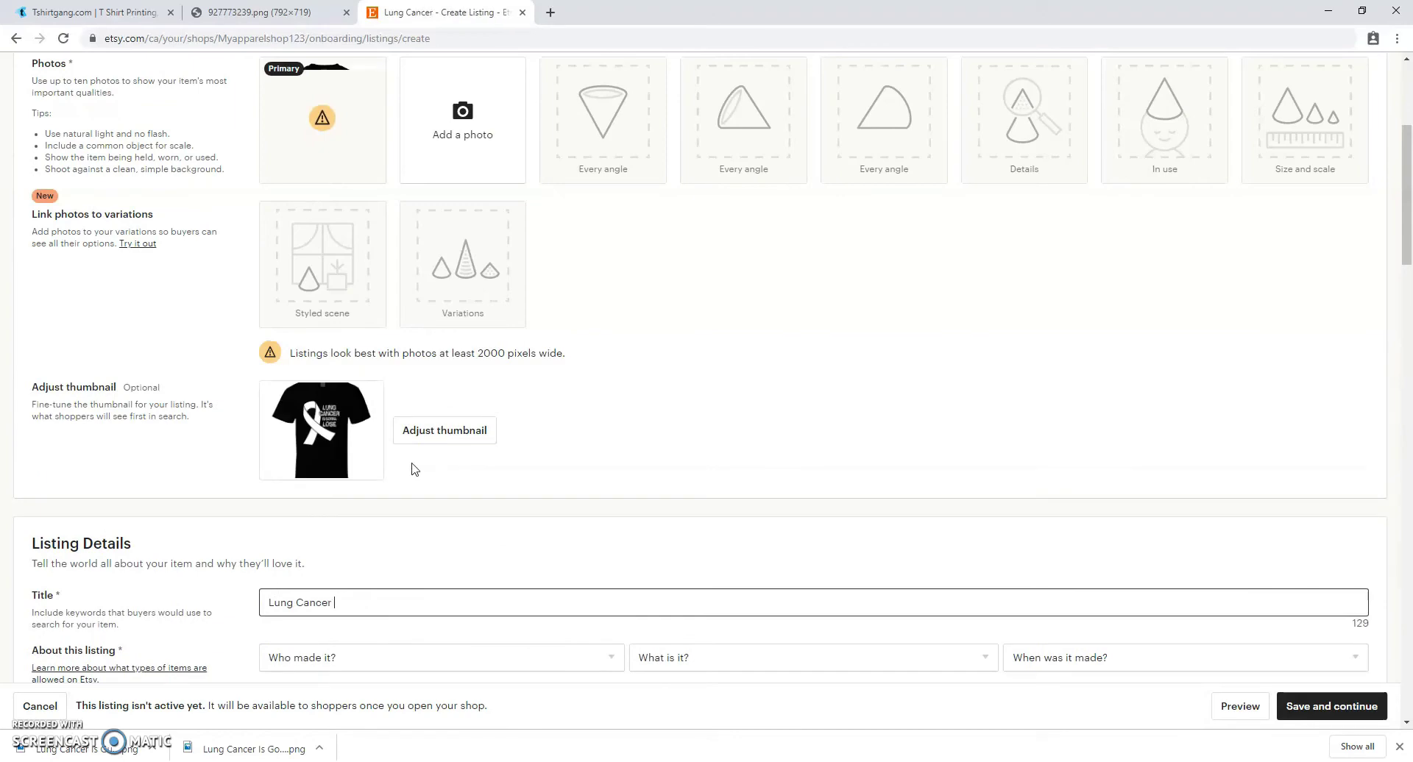
{"action": "type", "text": " Is Gunna Lose T Shirt"}
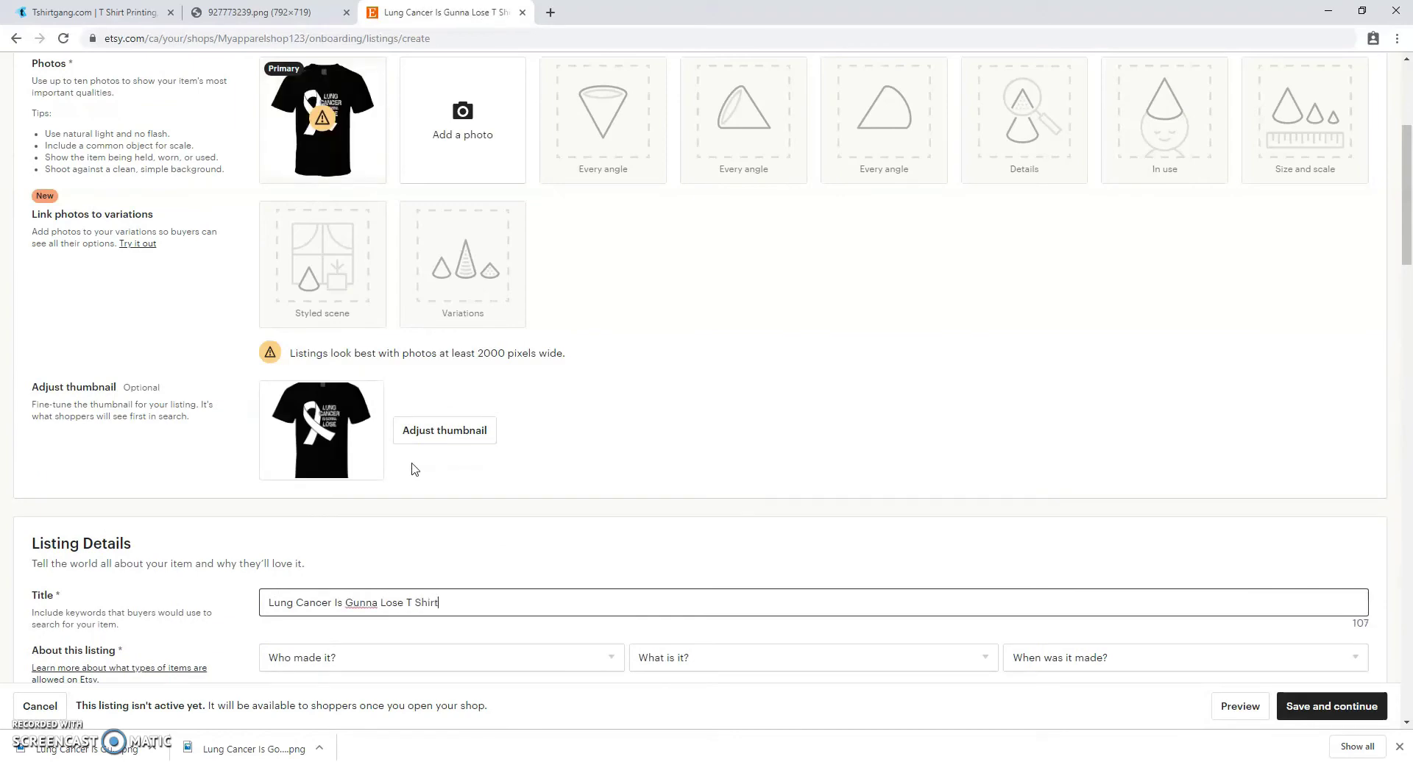
{"action": "scroll", "coordinate": [414, 469], "scroll_direction": "down", "scroll_amount": 2}
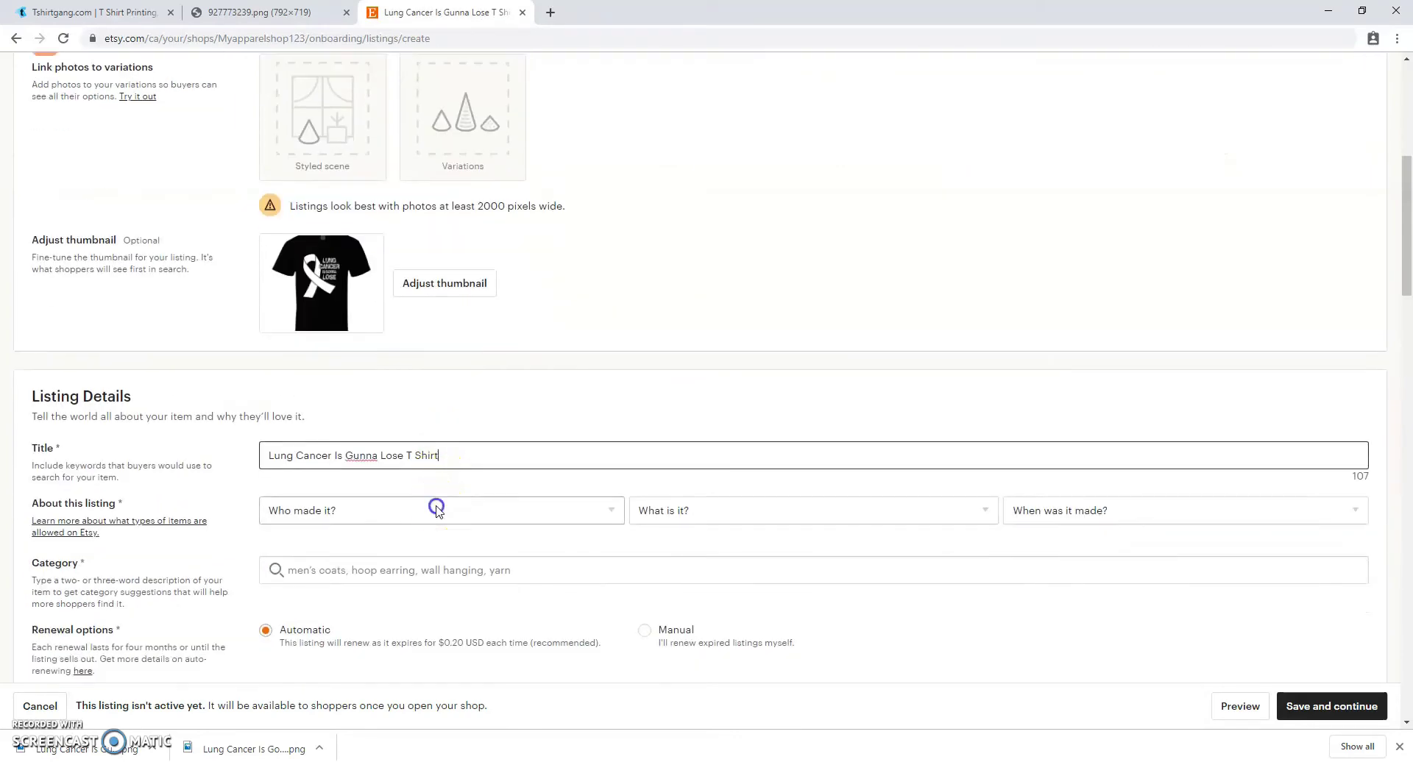
Step: Mark the item as made by me, a finished product, made to order
{"action": "left_click", "coordinate": [434, 508]}
{"action": "left_click", "coordinate": [410, 557]}
{"action": "left_click", "coordinate": [792, 510]}
{"action": "left_click", "coordinate": [763, 557]}
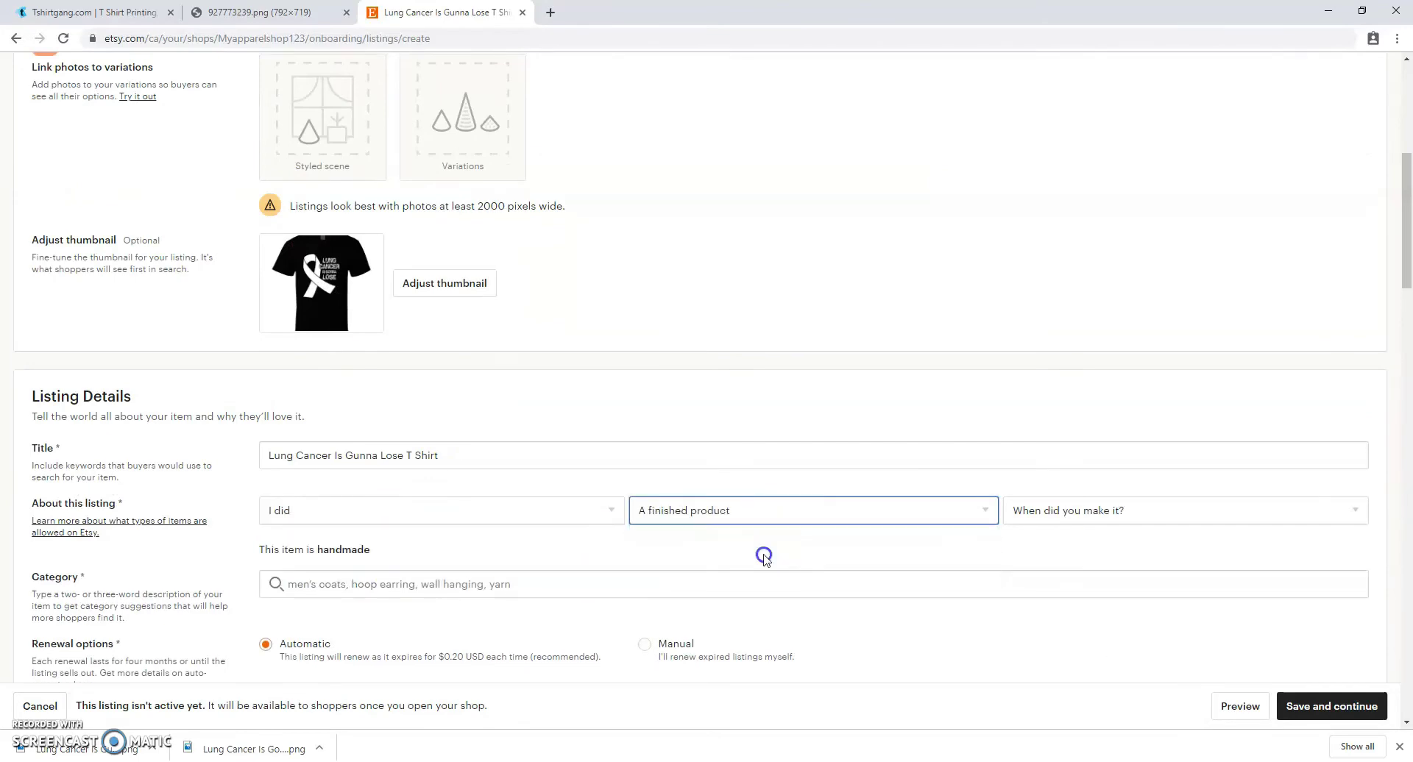
{"action": "left_click", "coordinate": [1072, 510]}
{"action": "left_click", "coordinate": [1058, 267]}
{"action": "scroll", "coordinate": [655, 542], "scroll_direction": "down", "scroll_amount": 4}
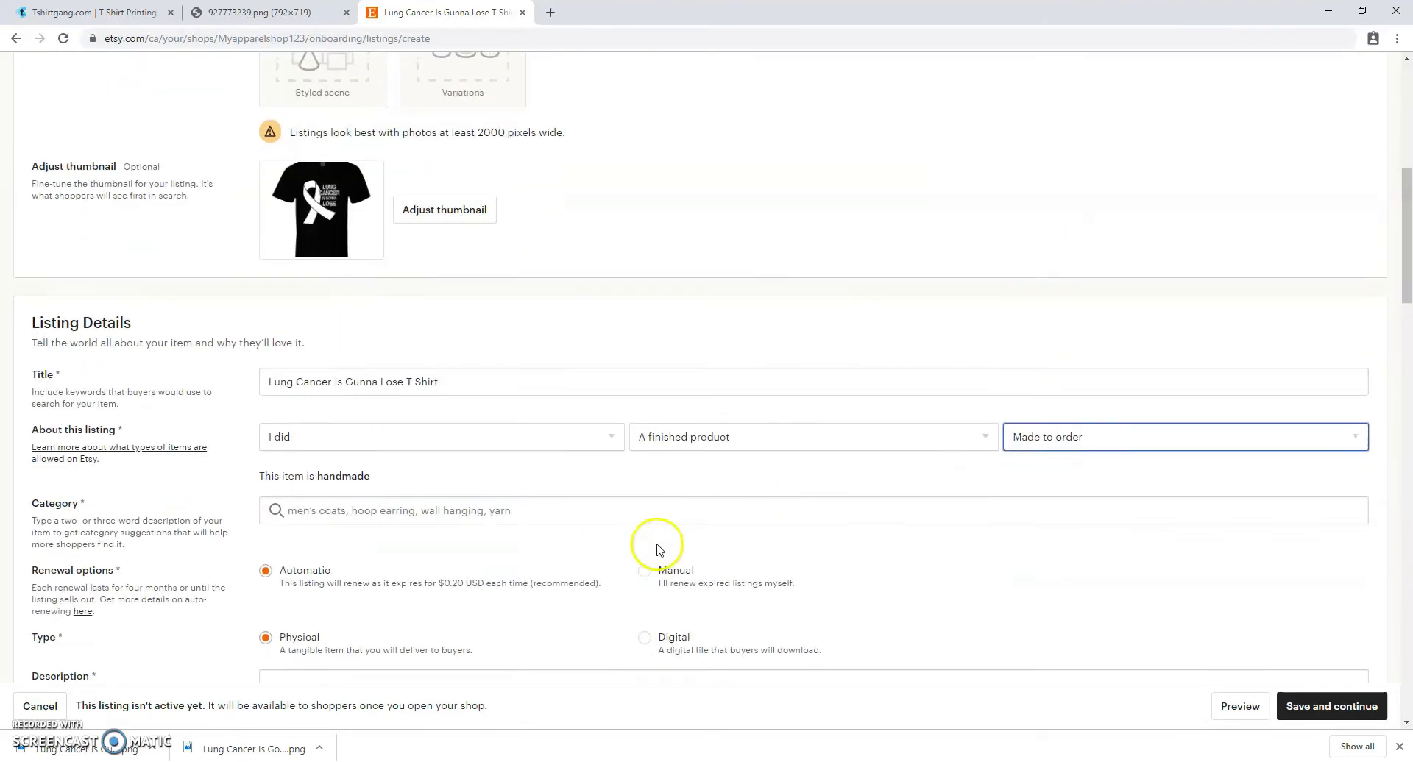
Step: Set the listing category to T-shirts
{"action": "left_click", "coordinate": [349, 291]}
{"action": "type", "text": "mens"}
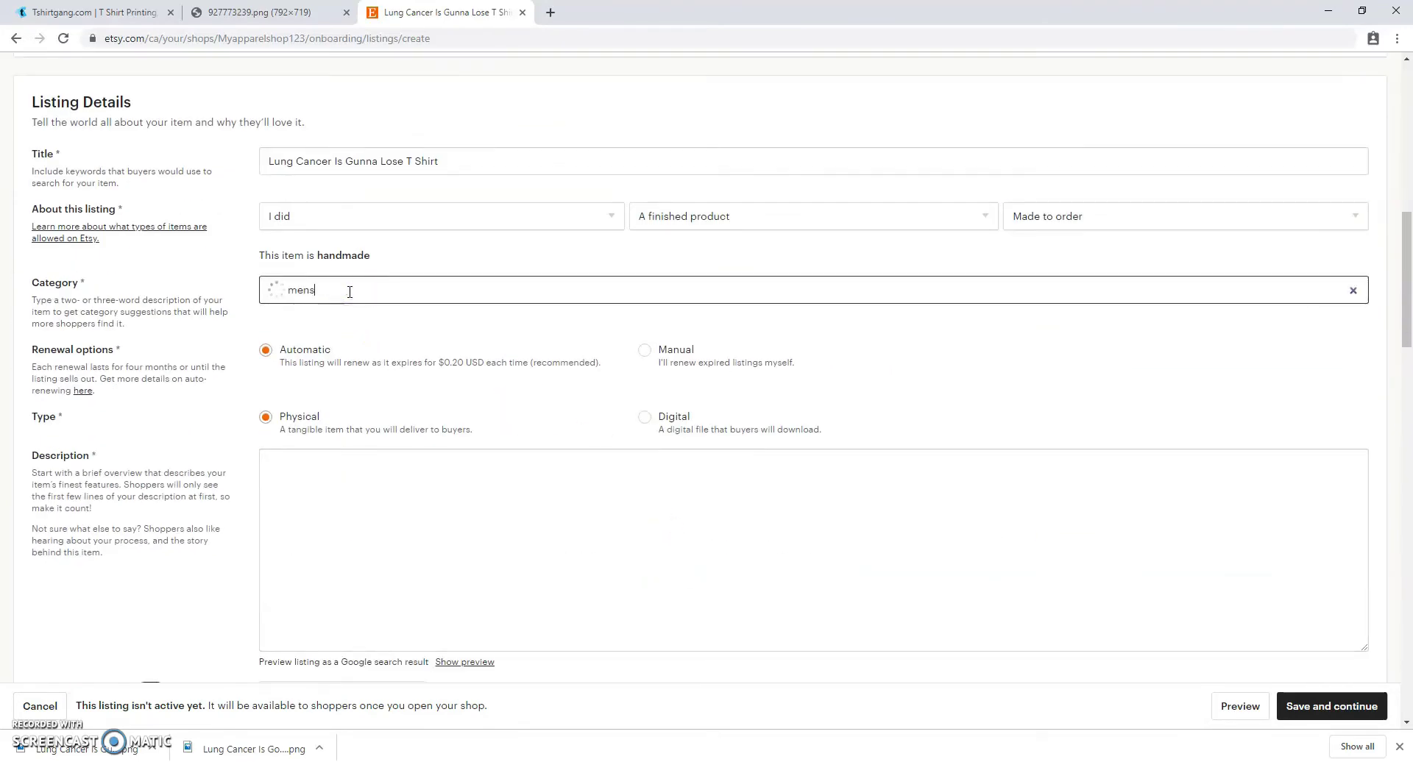
{"action": "left_click", "coordinate": [349, 327]}
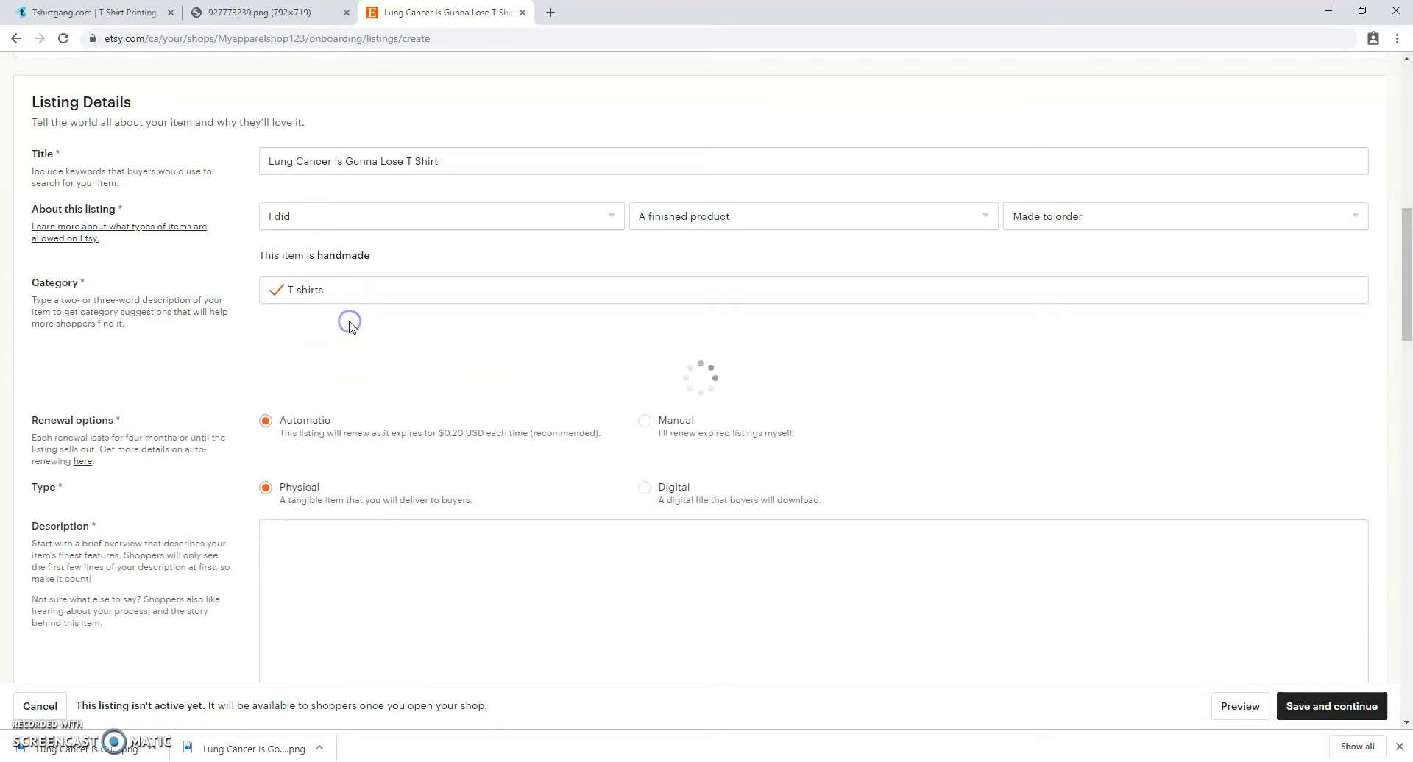
{"action": "scroll", "coordinate": [220, 205], "scroll_direction": "down", "scroll_amount": 3}
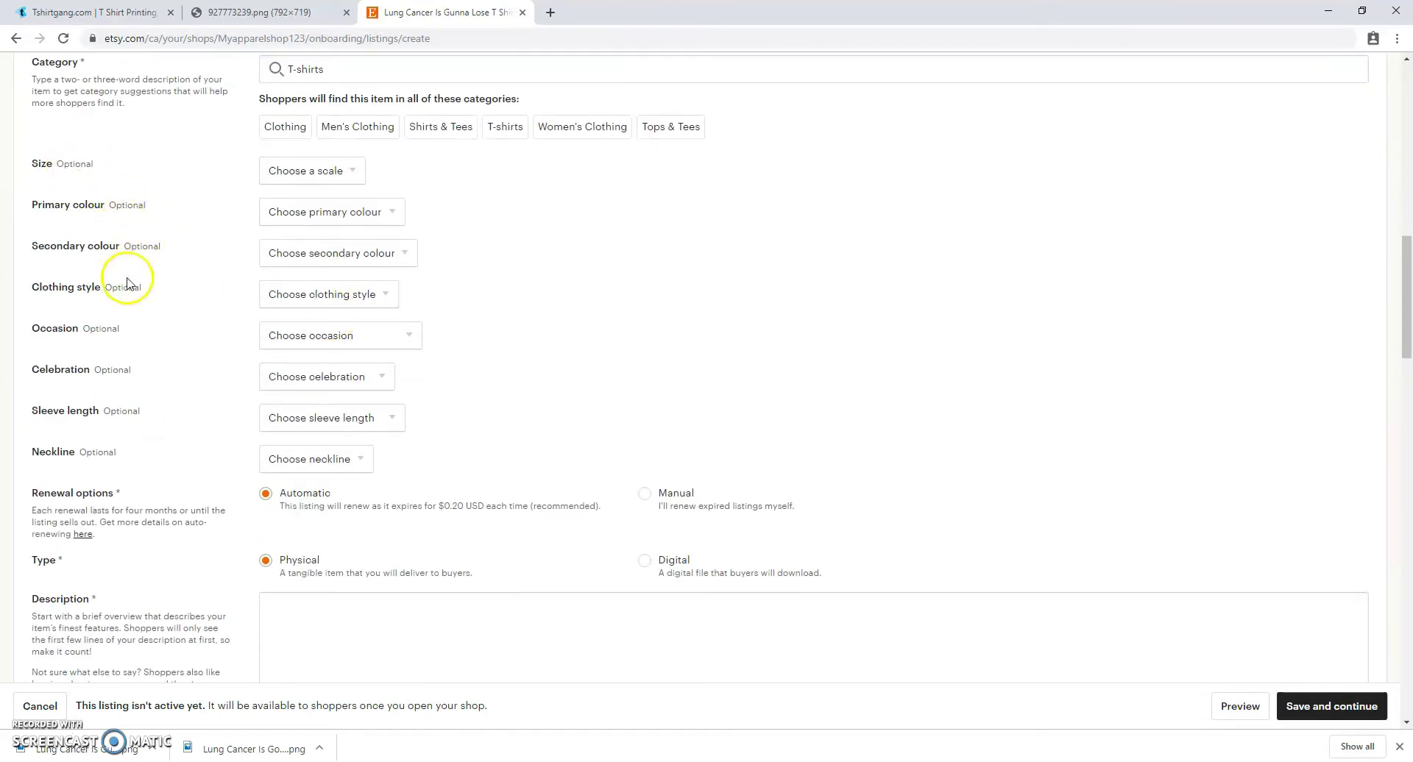
{"action": "scroll", "coordinate": [483, 577], "scroll_direction": "down", "scroll_amount": 3}
Step: Paste the product details into the description and prefix the Solid, Preshrunk and Double-needle lines with '-'
{"action": "left_click", "coordinate": [382, 424]}
{"action": "right_click", "coordinate": [383, 425]}
{"action": "left_click", "coordinate": [419, 541]}
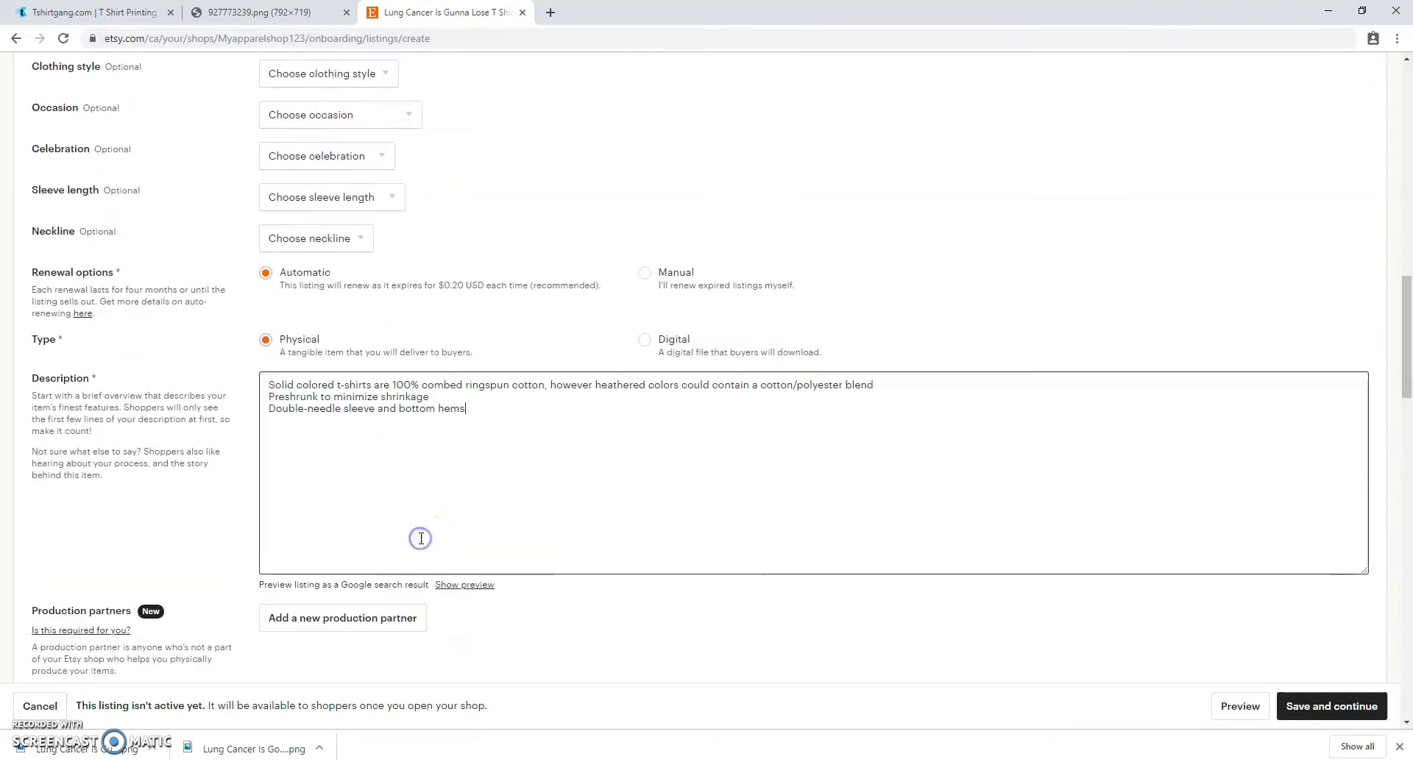
{"action": "left_click", "coordinate": [269, 383]}
{"action": "type", "text": "-"}
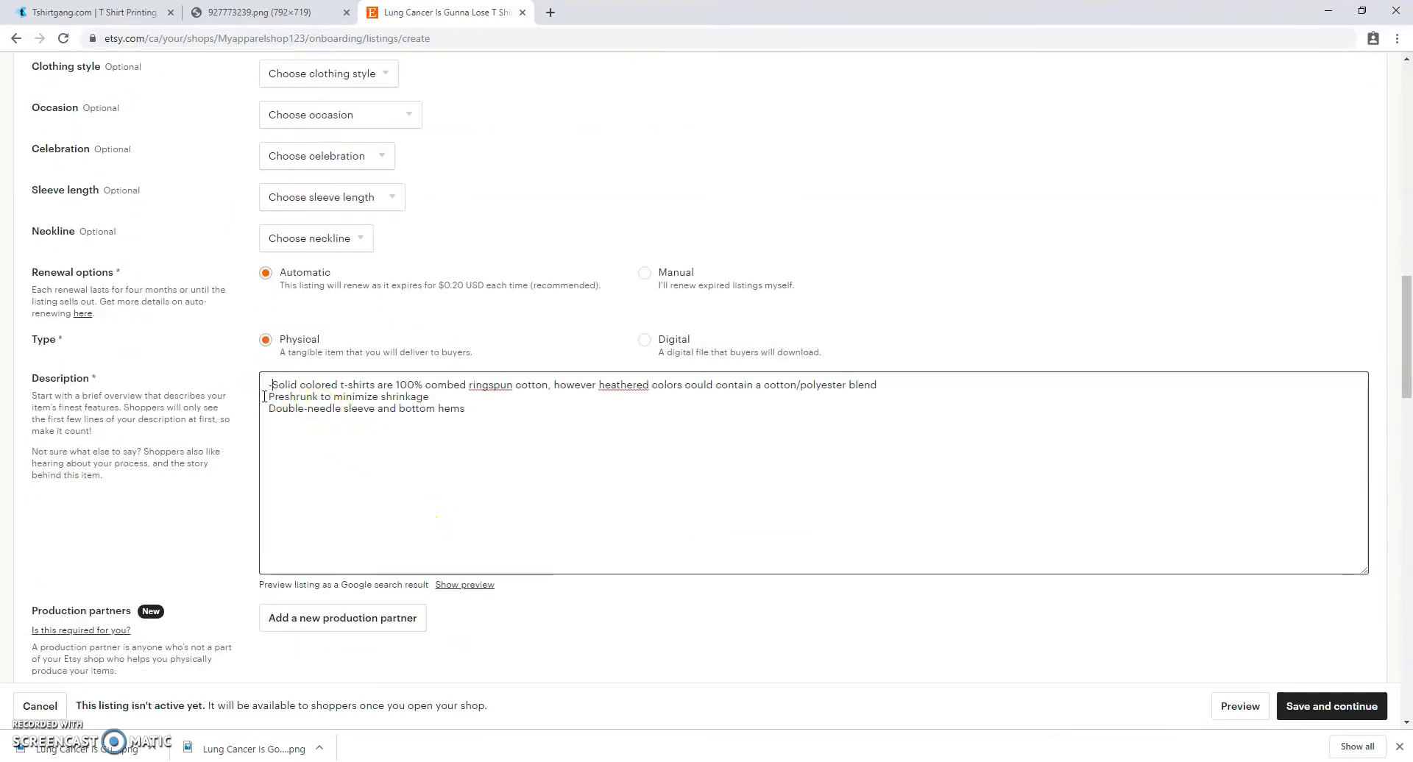
{"action": "left_click", "coordinate": [266, 396]}
{"action": "type", "text": "-"}
{"action": "left_click", "coordinate": [268, 409]}
{"action": "type", "text": "-"}
{"action": "scroll", "coordinate": [378, 420], "scroll_direction": "down", "scroll_amount": 5}
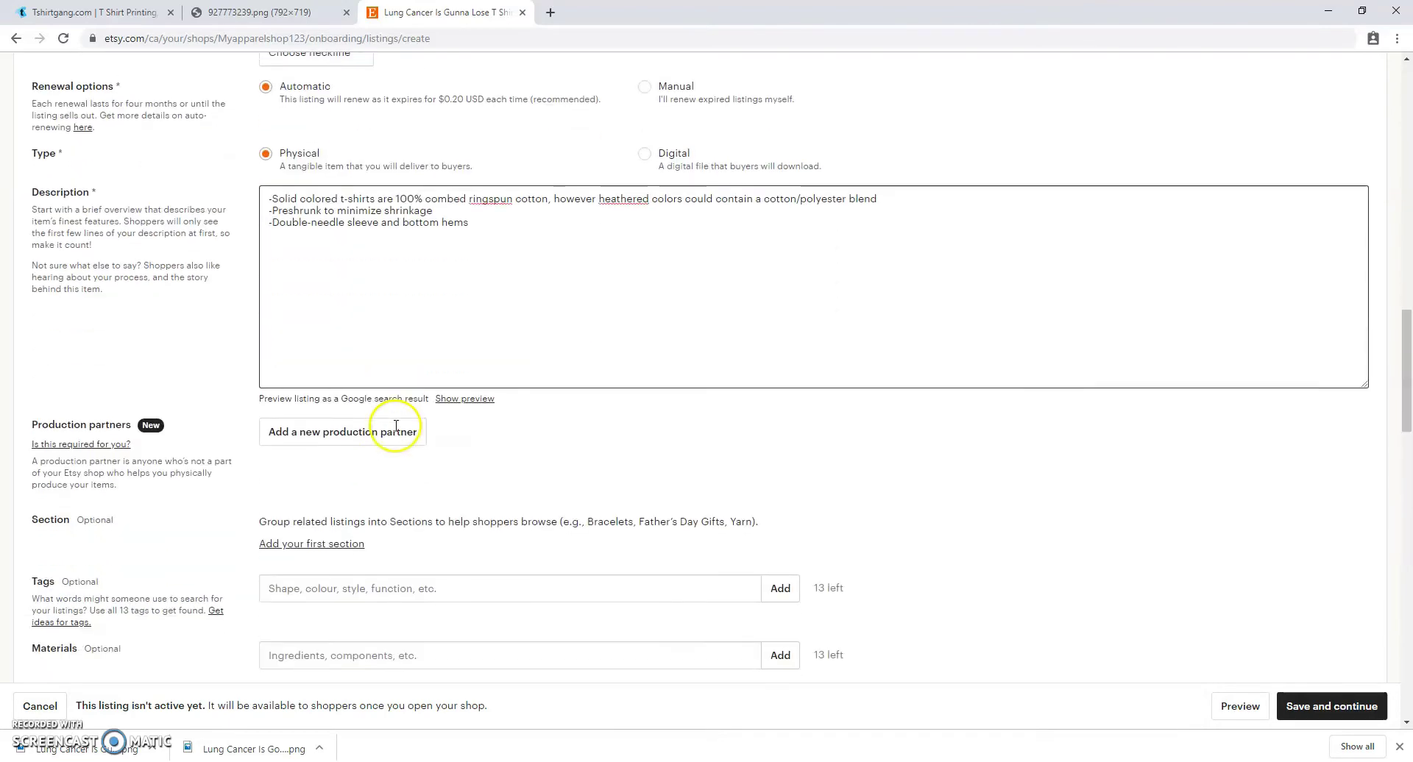
{"action": "scroll", "coordinate": [395, 431], "scroll_direction": "down", "scroll_amount": 2}
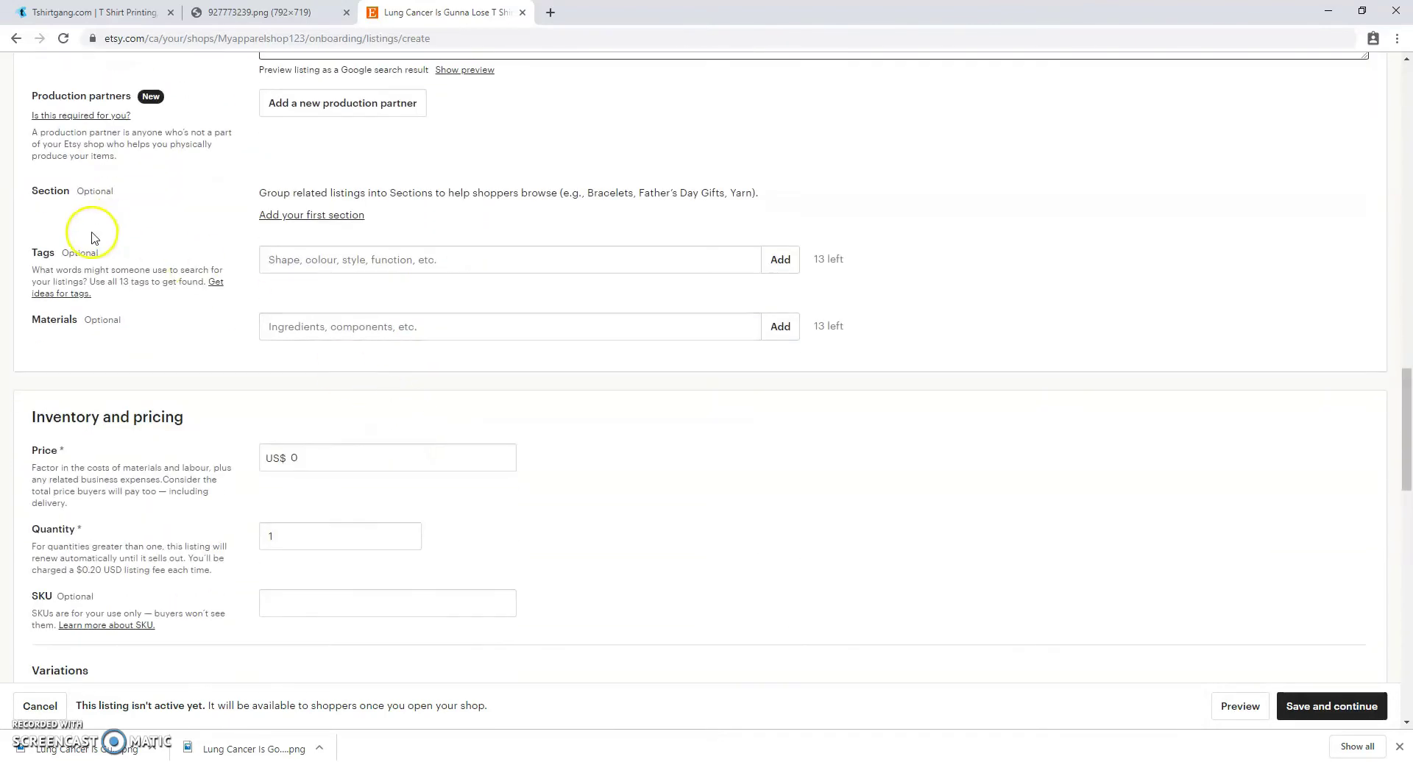
{"action": "scroll", "coordinate": [331, 435], "scroll_direction": "down", "scroll_amount": 1}
Step: Set the listing price to 19.99 and the quantity to 50
{"action": "left_click", "coordinate": [315, 386]}
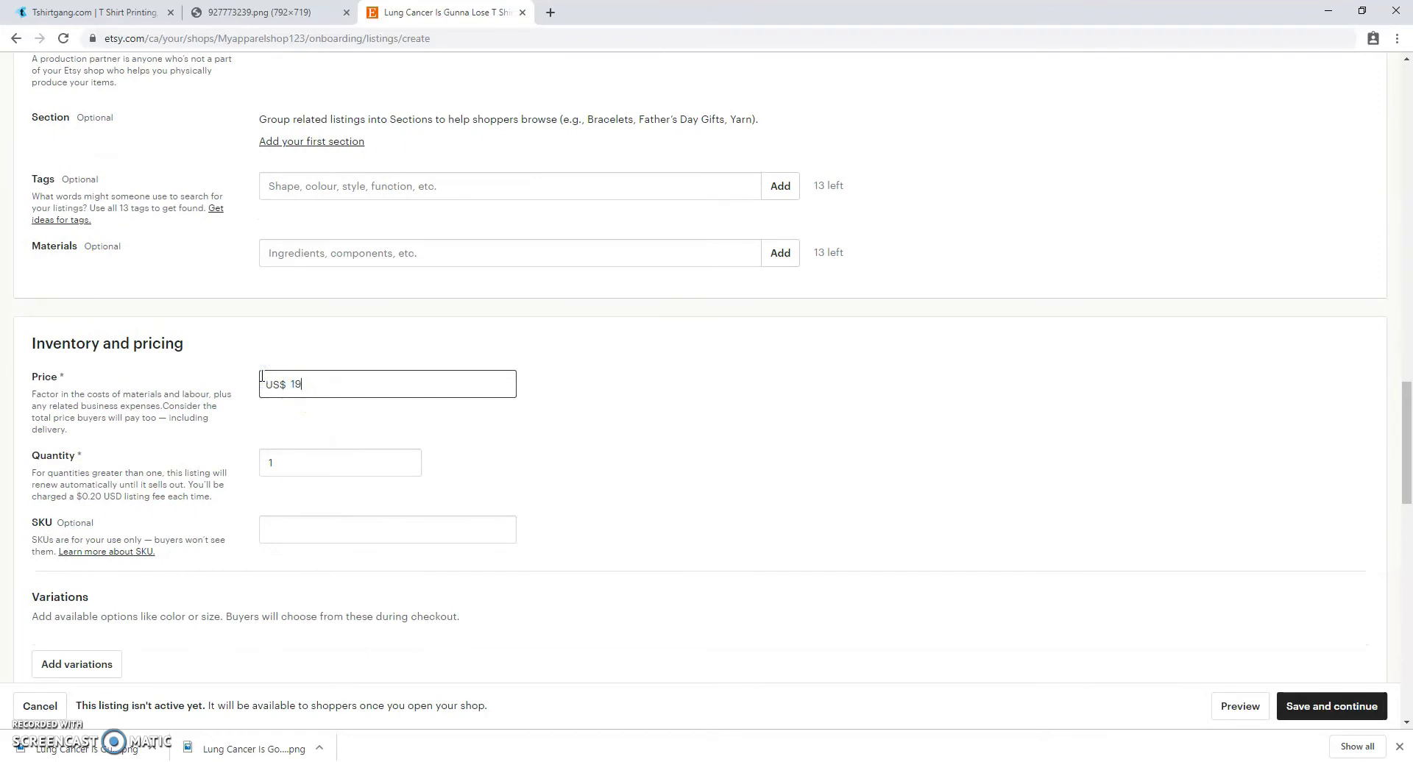
{"action": "left_click_drag", "start_coordinate": [319, 454], "coordinate": [217, 459]}
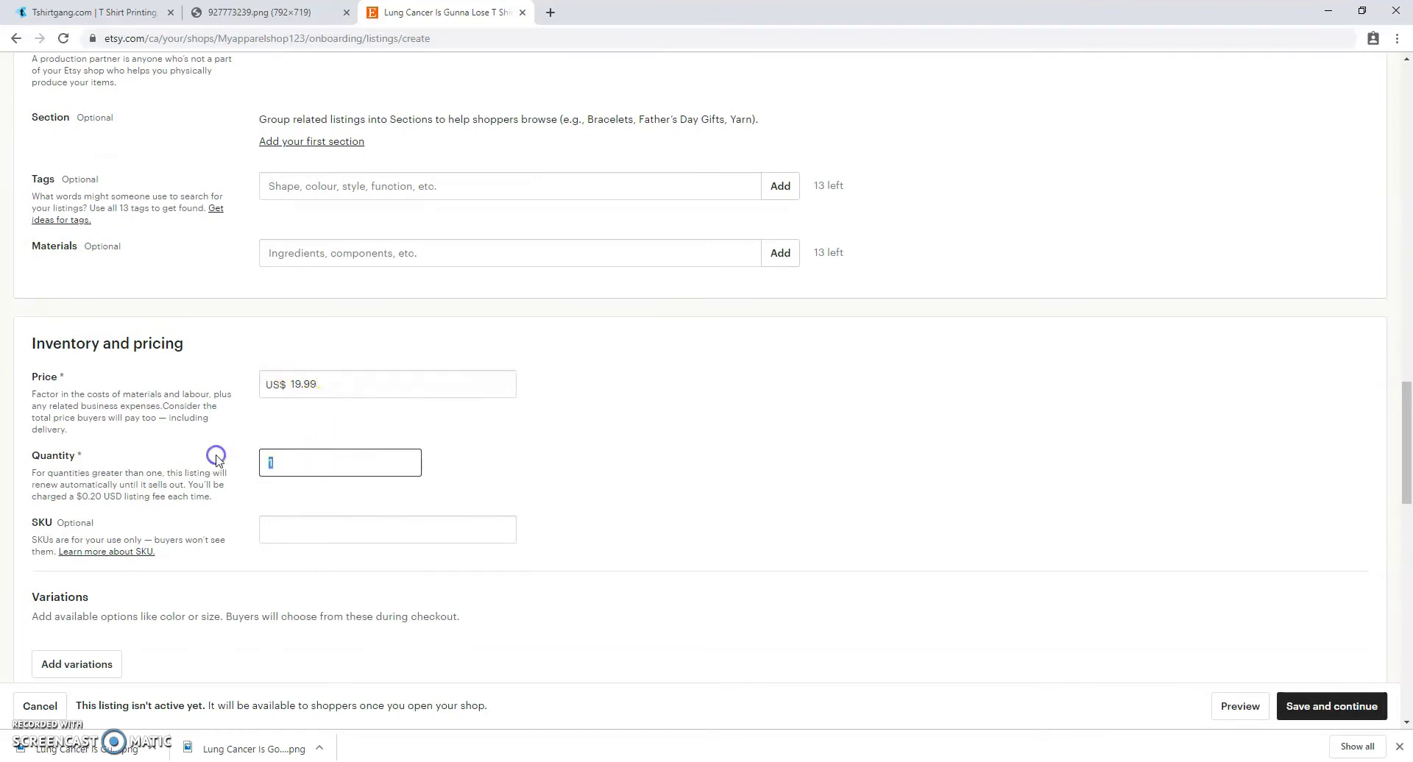
{"action": "left_click", "coordinate": [457, 491]}
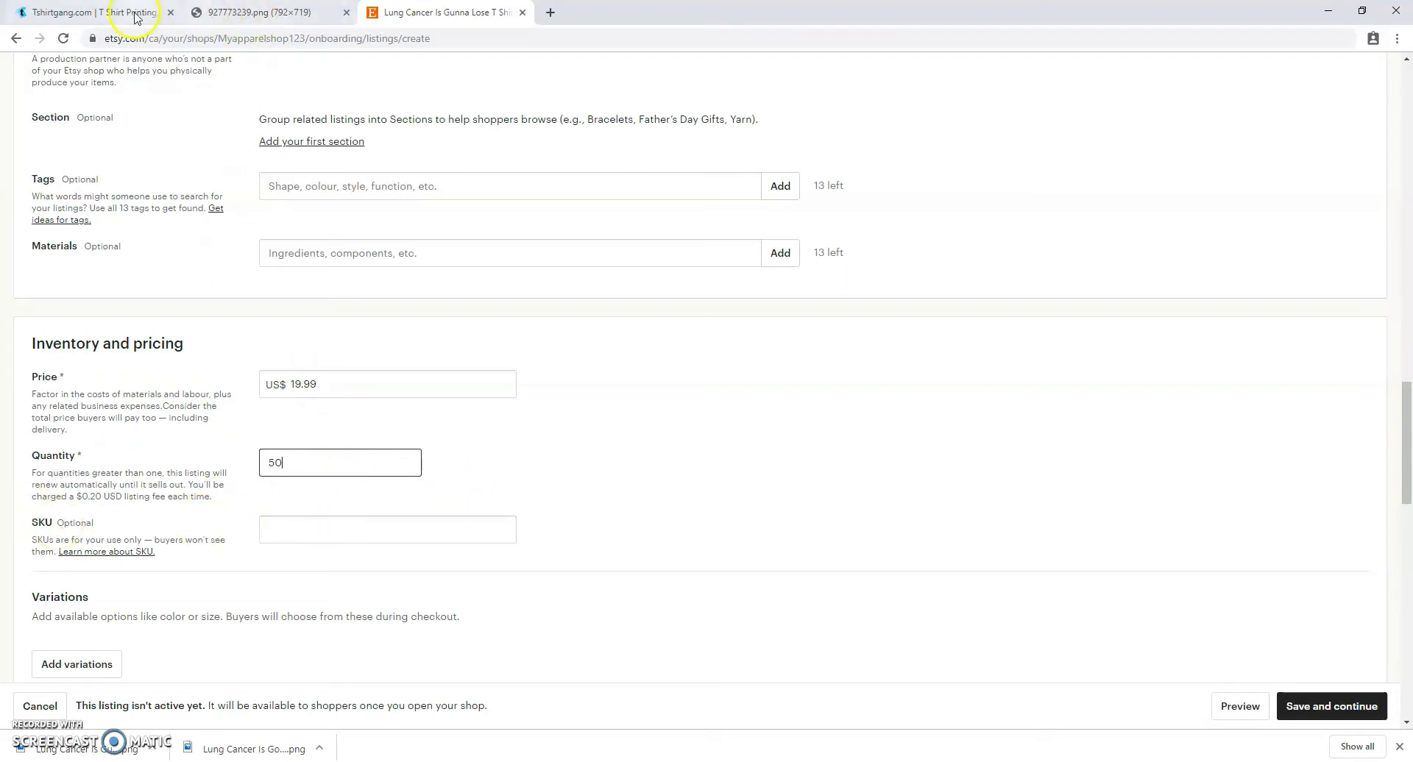
Step: Copy Tshirtgang product ID 34477024 and paste it into the listing's SKU field
{"action": "left_click", "coordinate": [94, 13]}
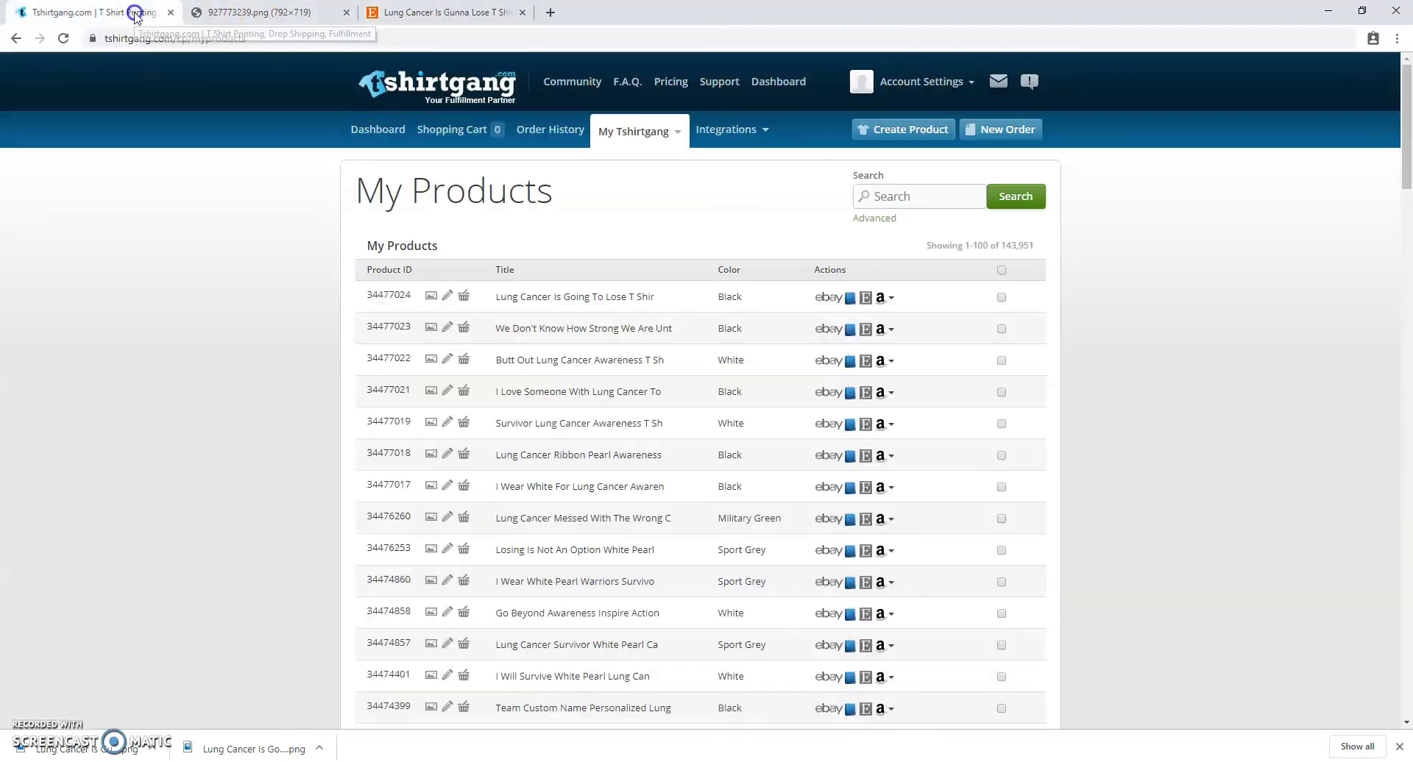
{"action": "right_click", "coordinate": [368, 293]}
{"action": "left_click", "coordinate": [390, 303]}
{"action": "left_click", "coordinate": [420, 13]}
{"action": "double_click", "coordinate": [285, 476]}
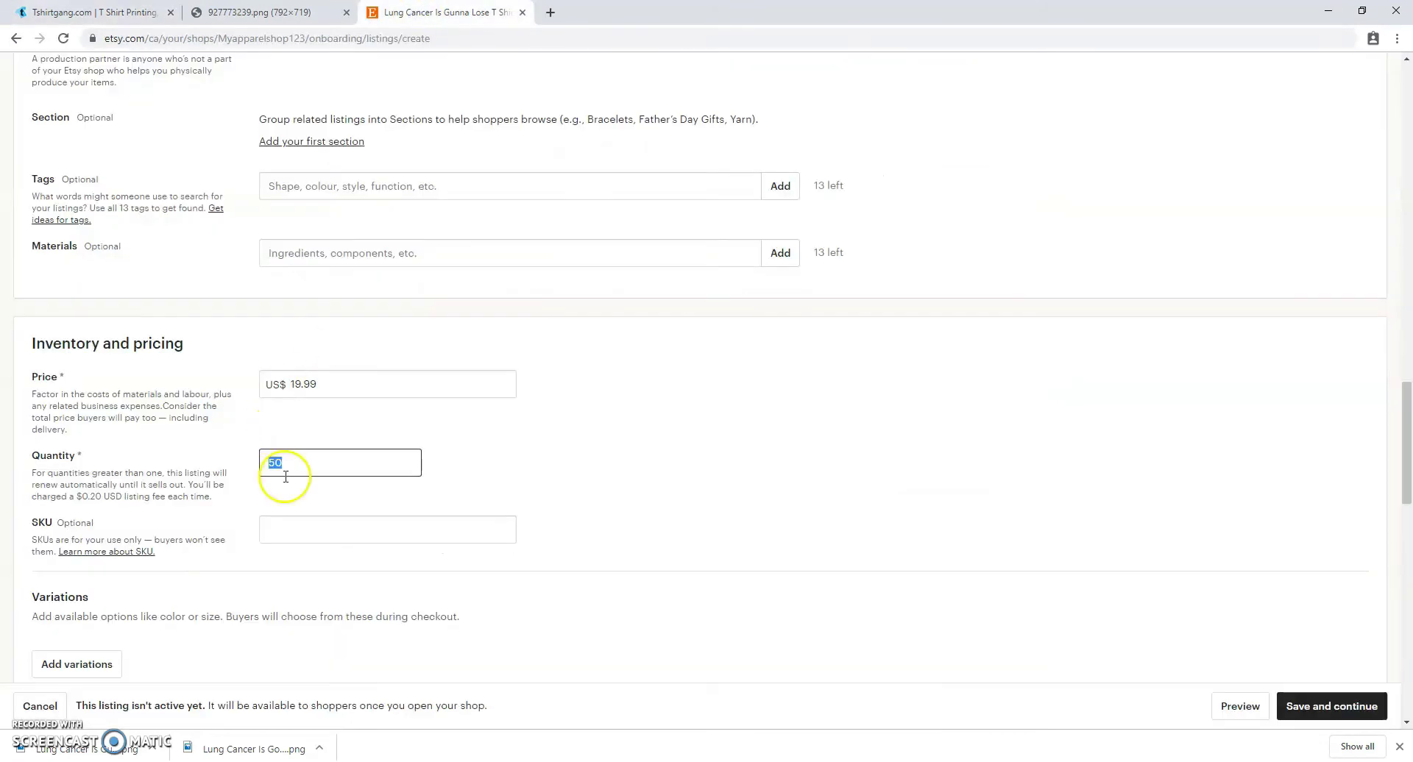
{"action": "left_click", "coordinate": [277, 533]}
{"action": "right_click", "coordinate": [353, 535]}
{"action": "left_click", "coordinate": [354, 643]}
{"action": "scroll", "coordinate": [498, 495], "scroll_direction": "down", "scroll_amount": 1}
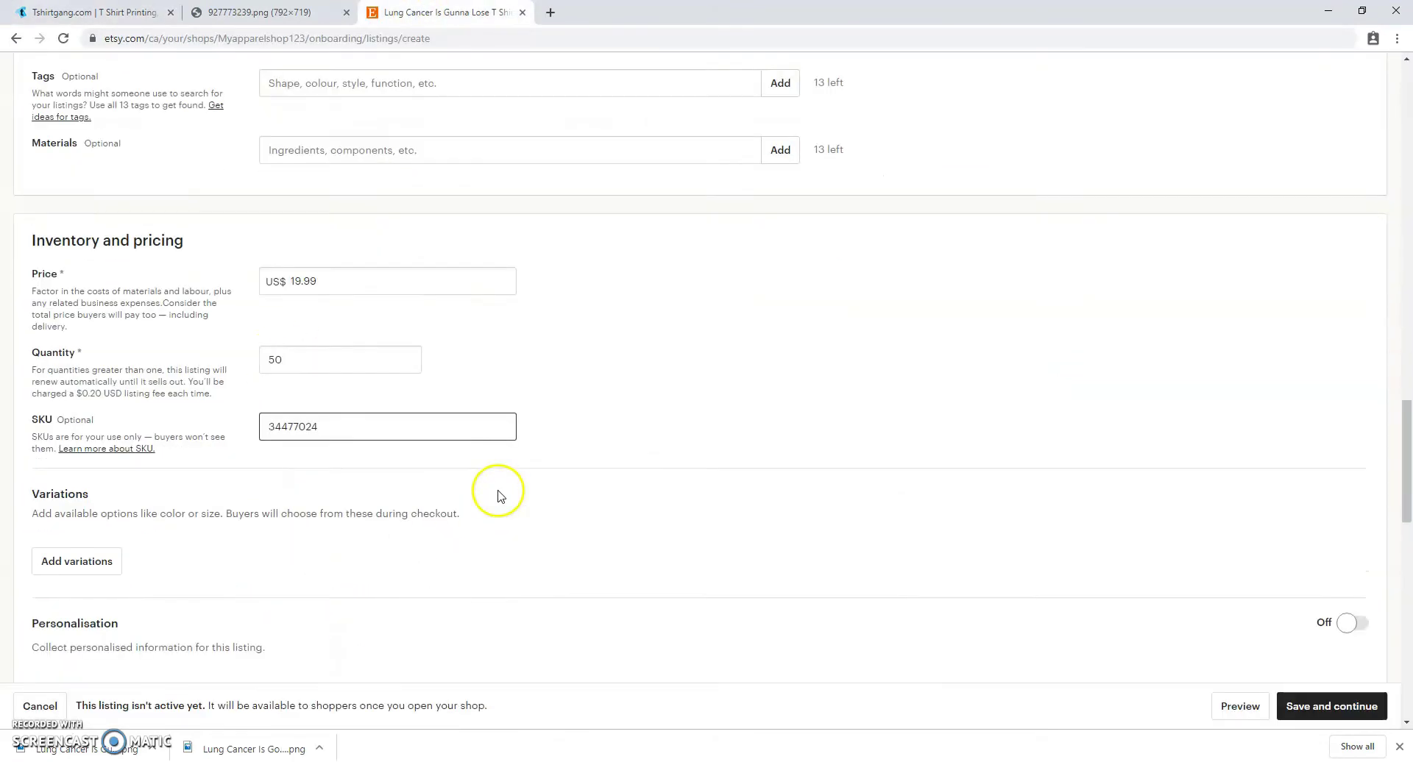
{"action": "scroll", "coordinate": [498, 495], "scroll_direction": "down", "scroll_amount": 6}
Step: Choose manually entered fixed postage costs and a 1-3 business day processing time
{"action": "left_click", "coordinate": [745, 321]}
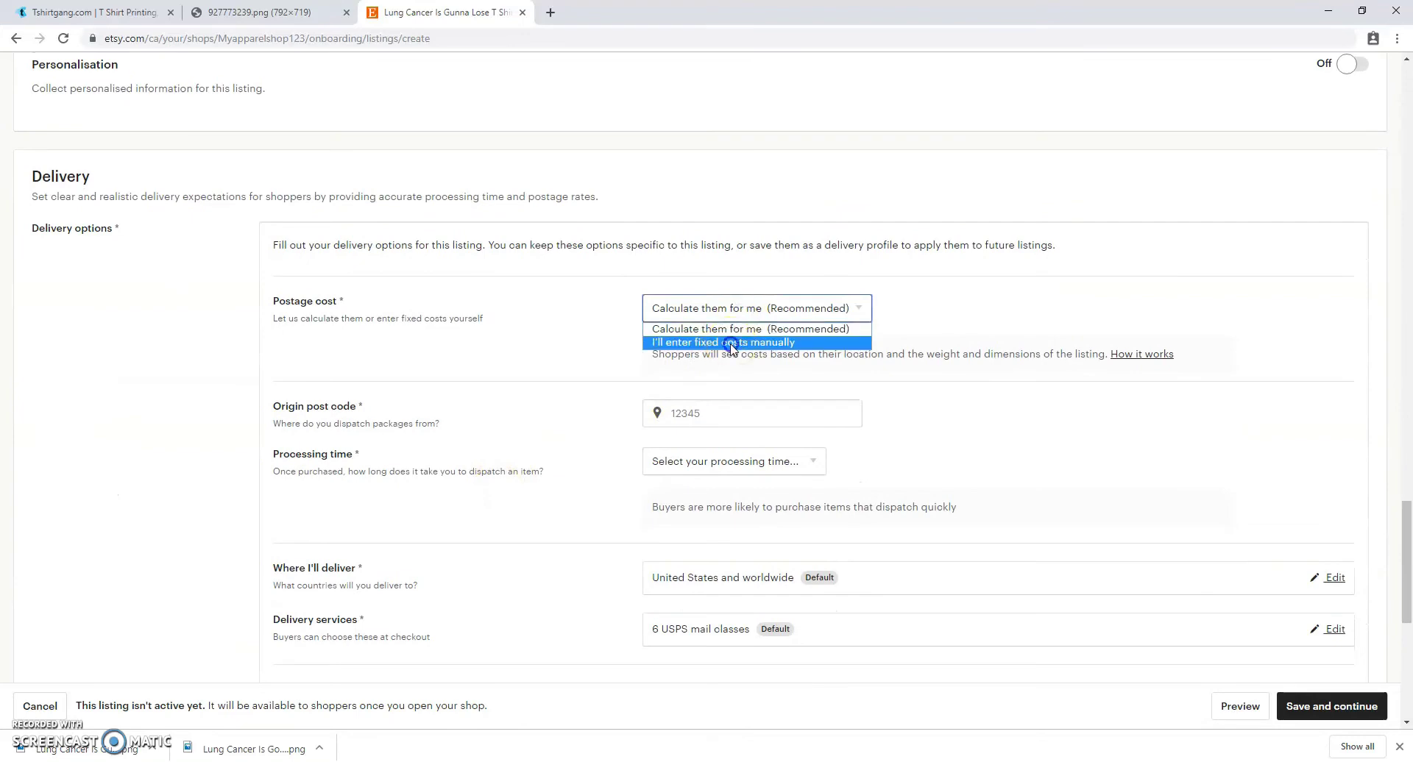
{"action": "left_click", "coordinate": [729, 340]}
{"action": "scroll", "coordinate": [732, 349], "scroll_direction": "down", "scroll_amount": 1}
{"action": "scroll", "coordinate": [736, 350], "scroll_direction": "down", "scroll_amount": 1}
{"action": "left_click", "coordinate": [764, 350]}
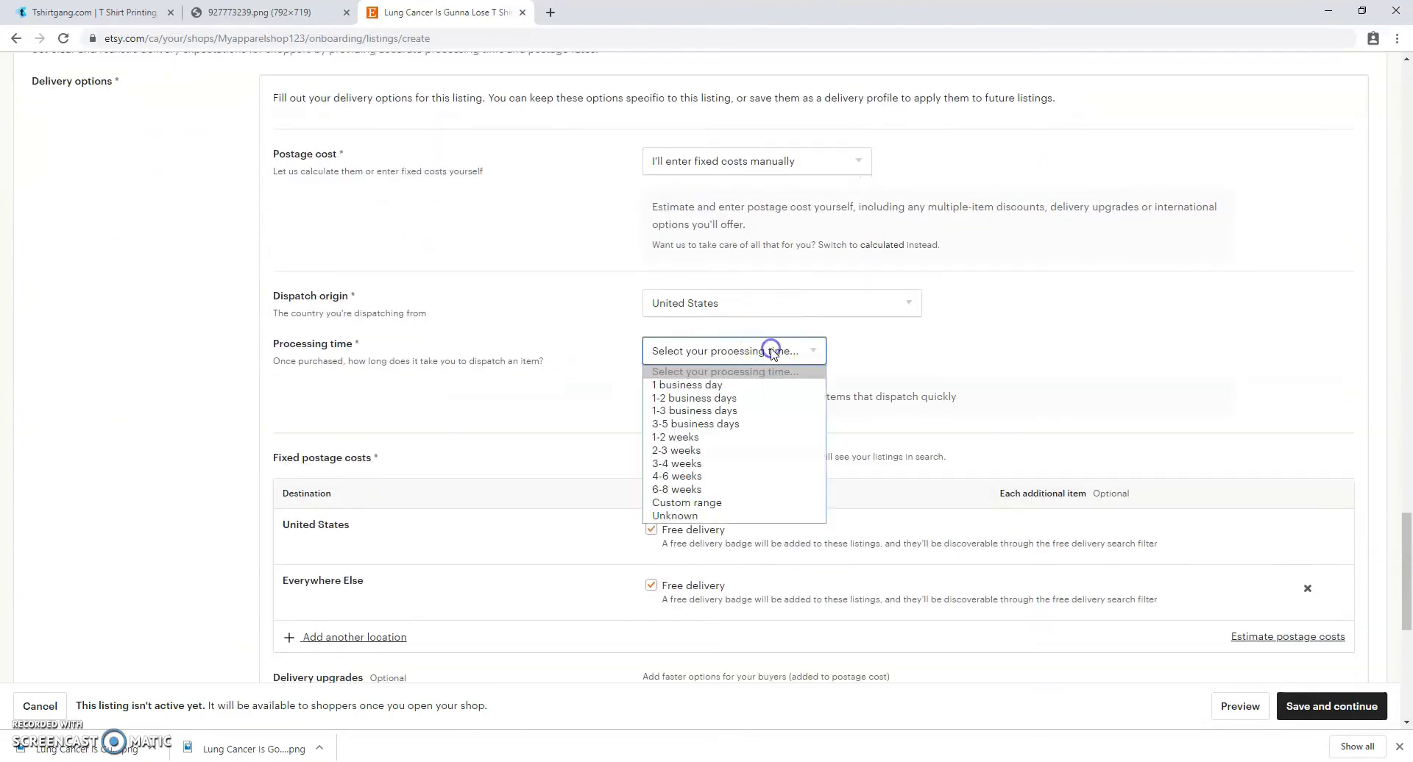
{"action": "left_click", "coordinate": [745, 408]}
{"action": "scroll", "coordinate": [765, 416], "scroll_direction": "down", "scroll_amount": 4}
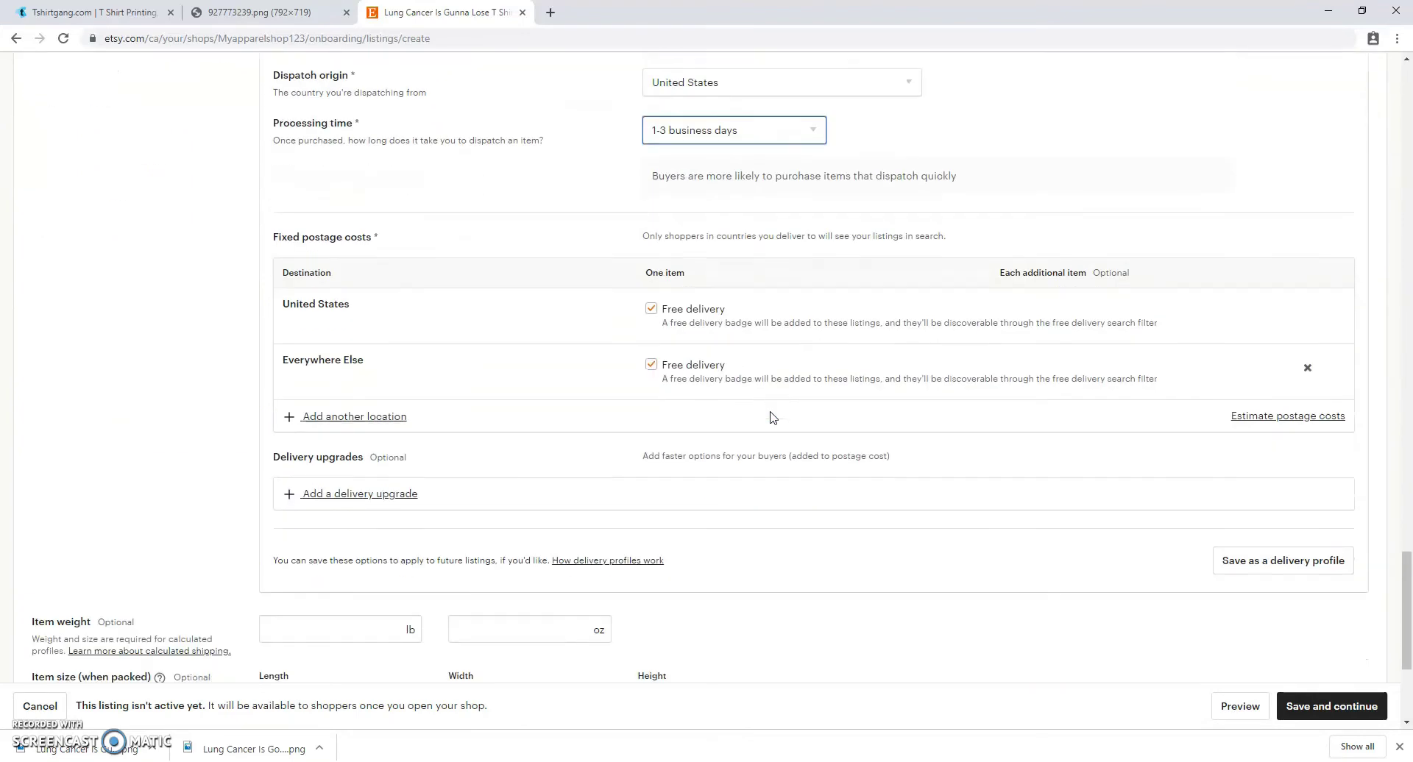
{"action": "scroll", "coordinate": [770, 417], "scroll_direction": "down", "scroll_amount": 1}
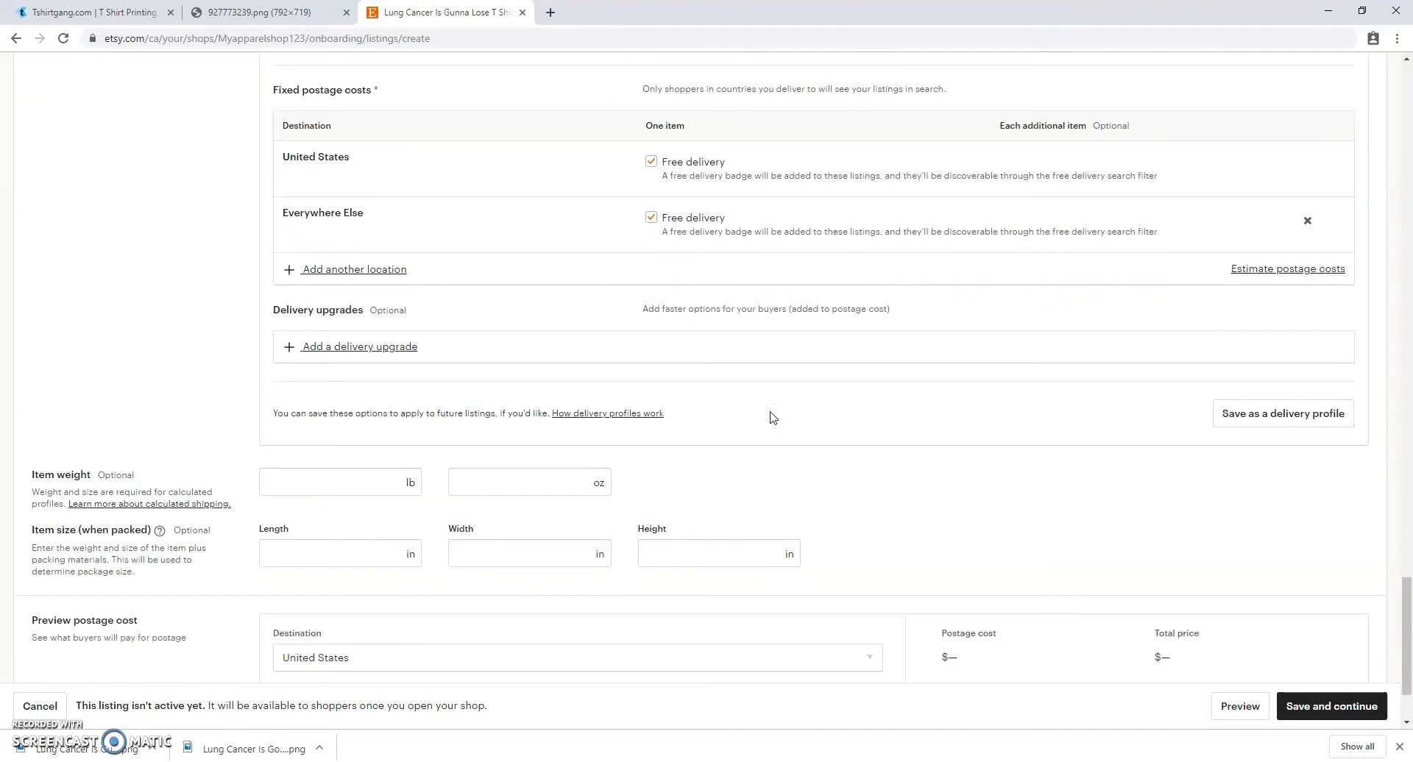
Step: Turn off US free delivery, charge 4.95 US postage, and remove Everywhere Else
{"action": "left_click", "coordinate": [651, 161]}
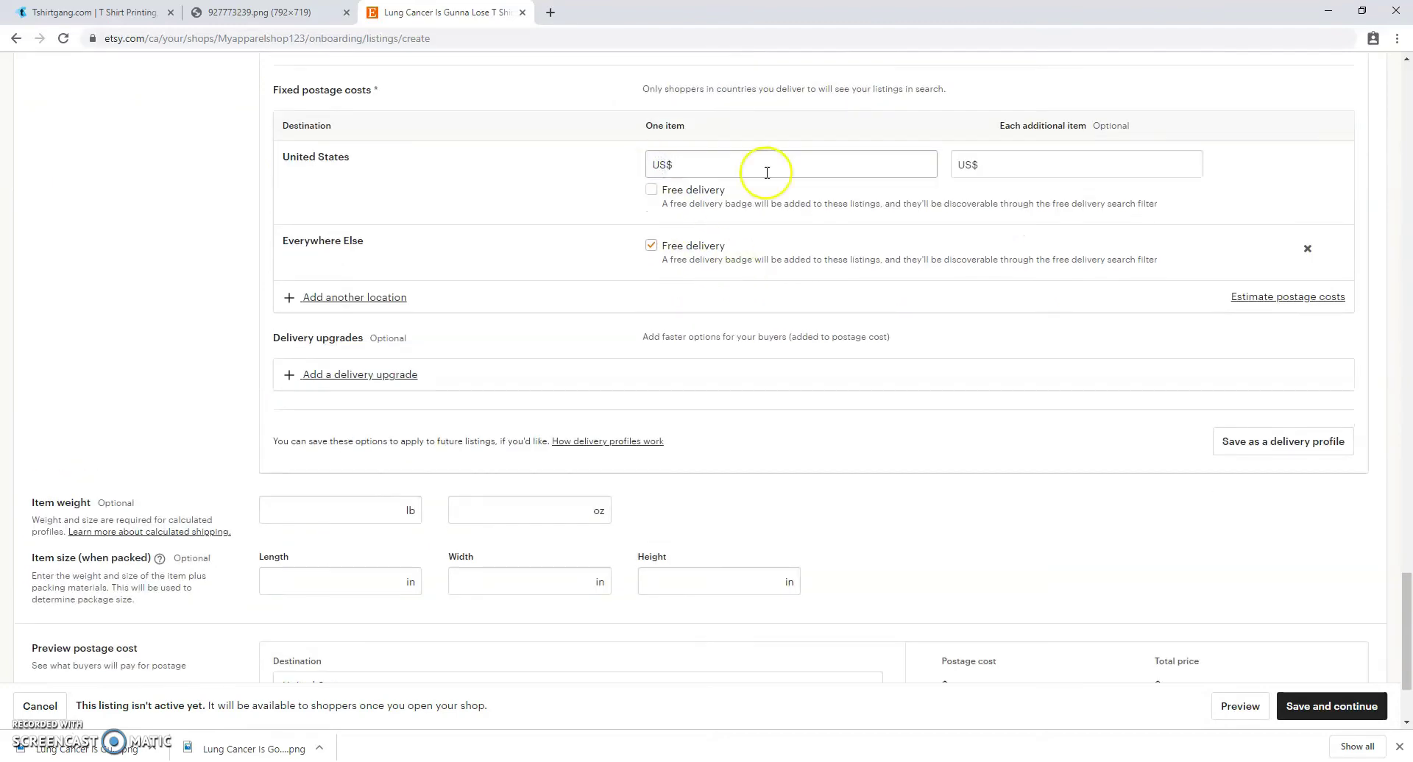
{"action": "left_click", "coordinate": [867, 172]}
{"action": "type", "text": "4.95"}
{"action": "left_click", "coordinate": [1019, 157]}
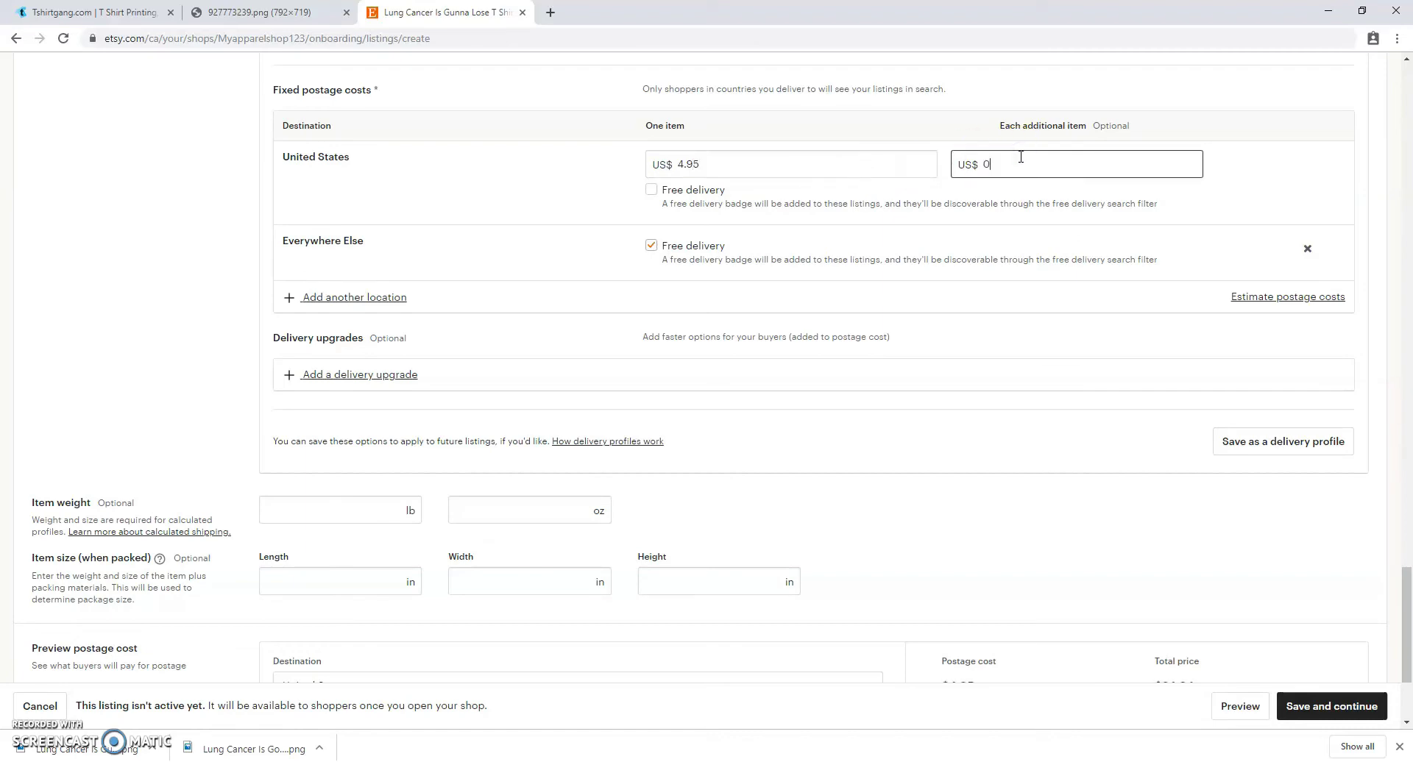
{"action": "left_click", "coordinate": [1307, 248]}
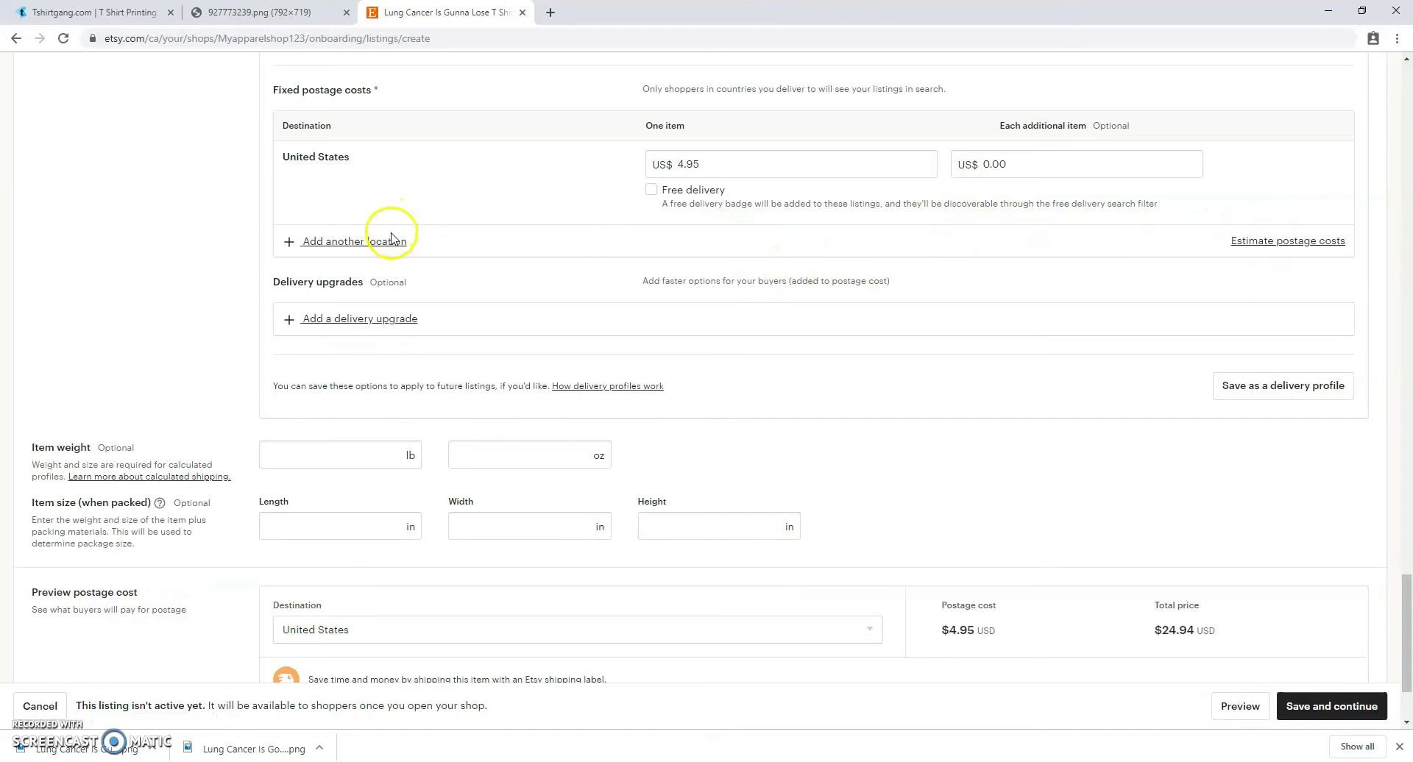
{"action": "scroll", "coordinate": [462, 278], "scroll_direction": "down", "scroll_amount": 2}
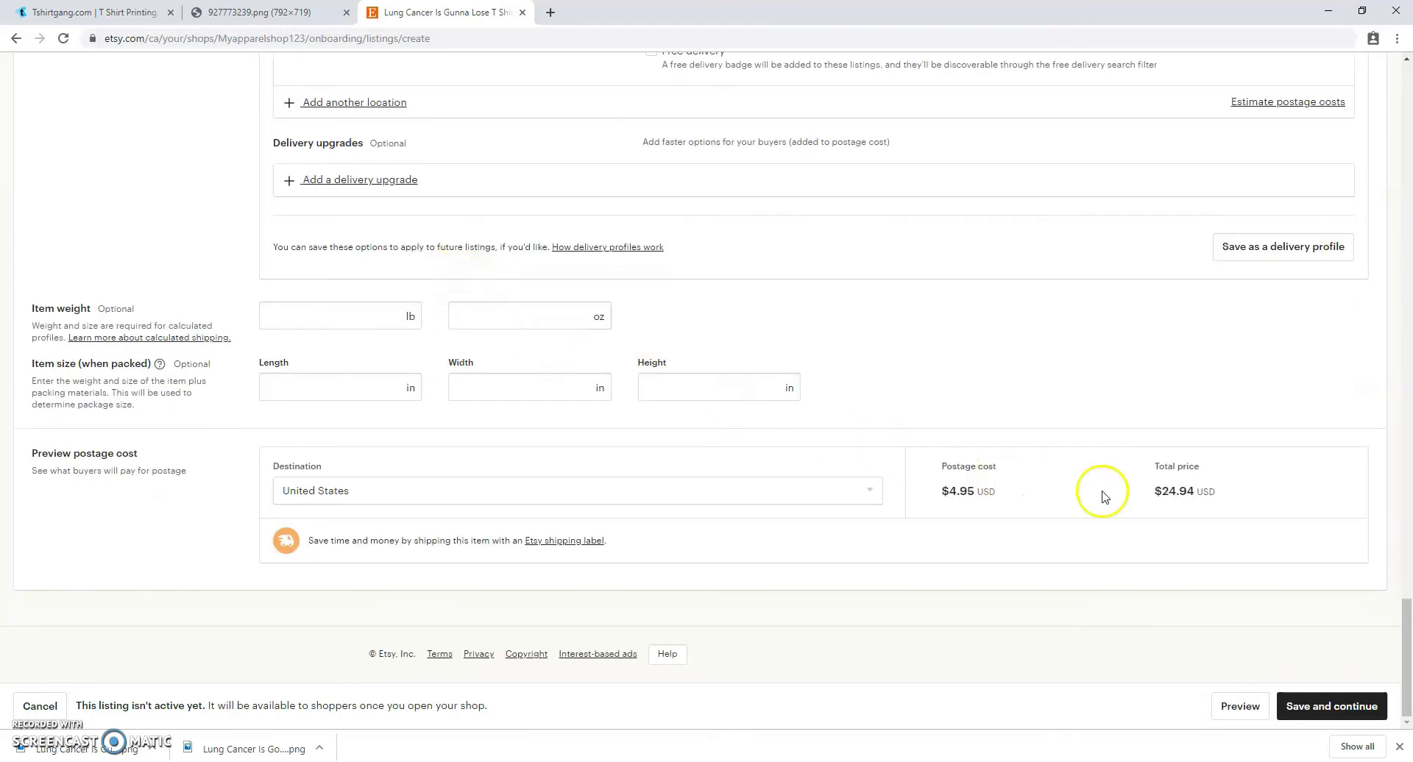
Step: Save the listing and continue past Stock your shop to payments
{"action": "left_click", "coordinate": [1316, 714]}
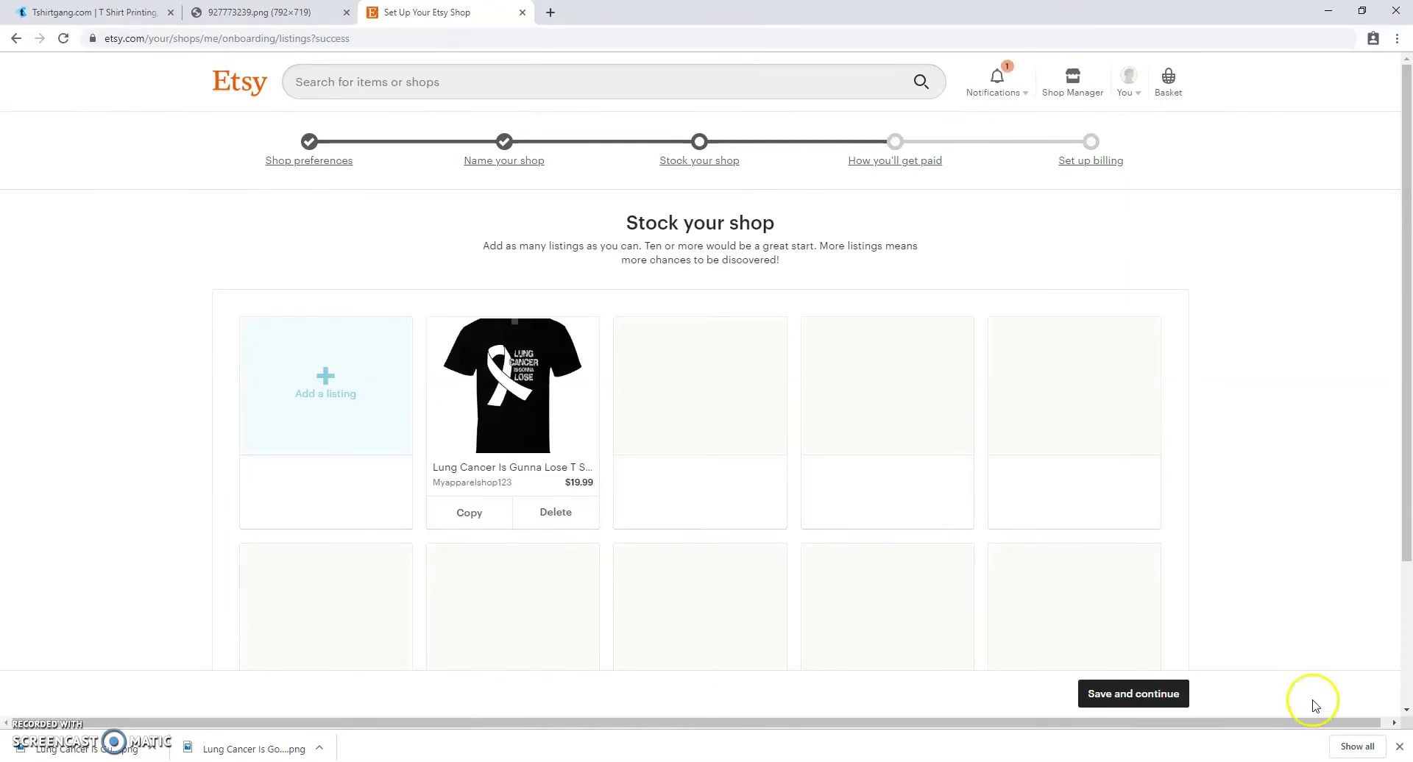
{"action": "scroll", "coordinate": [1224, 573], "scroll_direction": "down", "scroll_amount": 2}
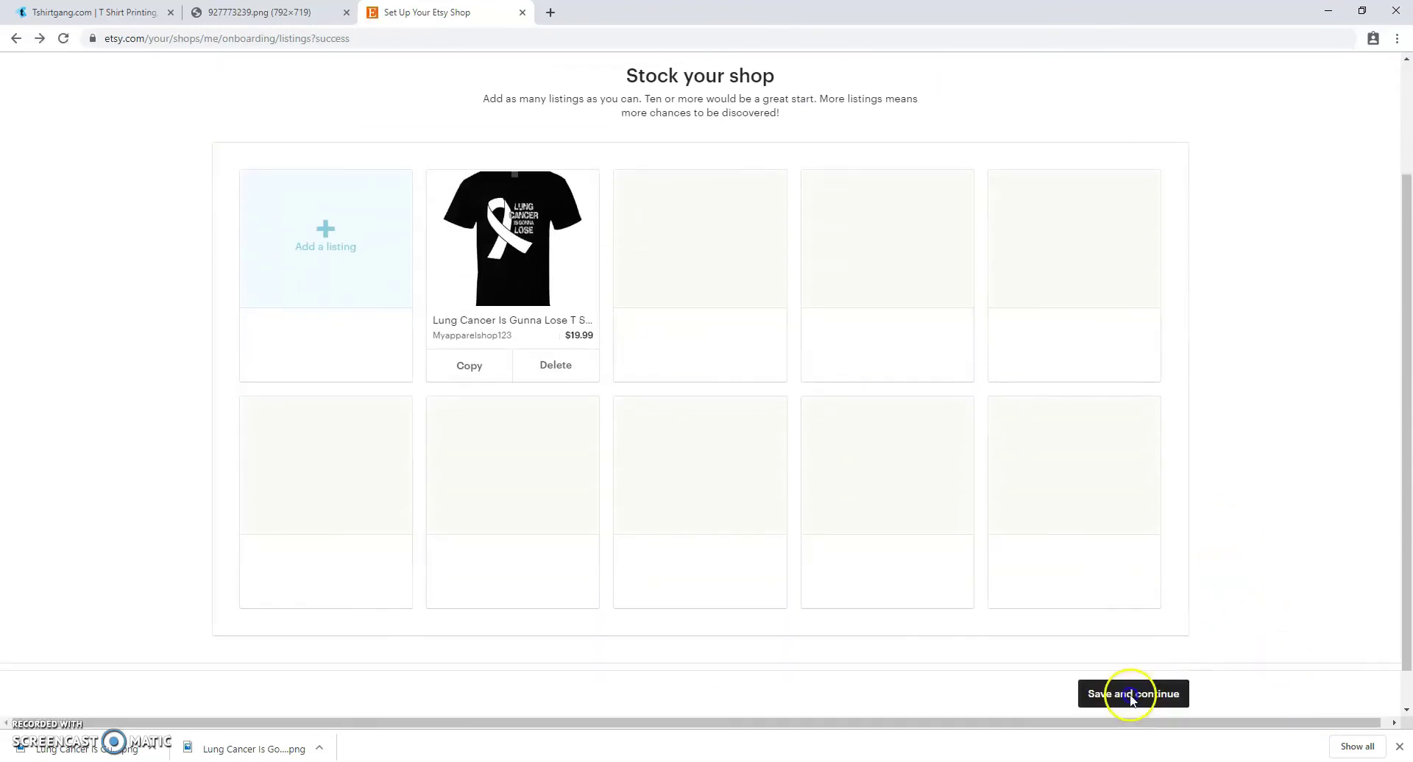
{"action": "left_click", "coordinate": [1152, 696]}
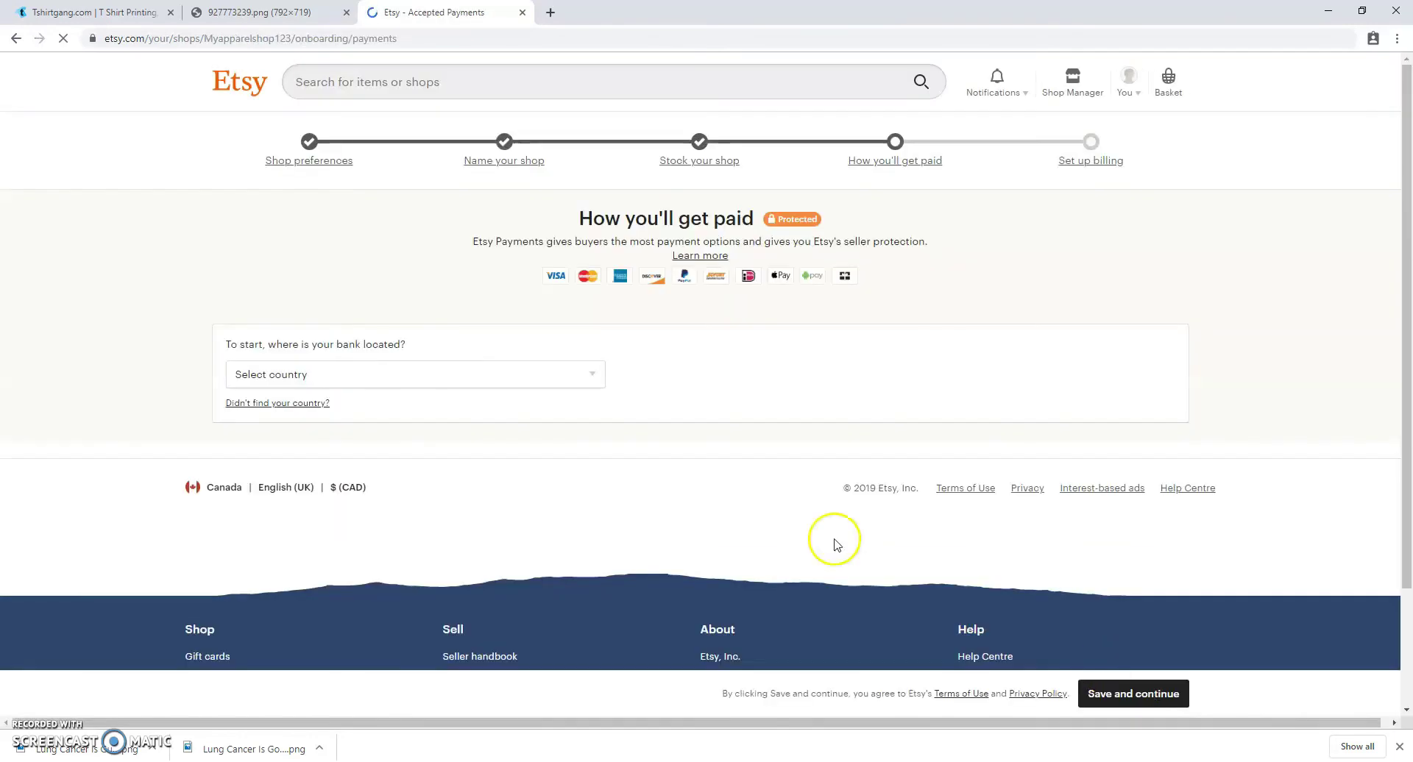
Step: Choose Canada as the bank country, fill the bank, personal and address details, and submit
{"action": "left_click", "coordinate": [460, 376]}
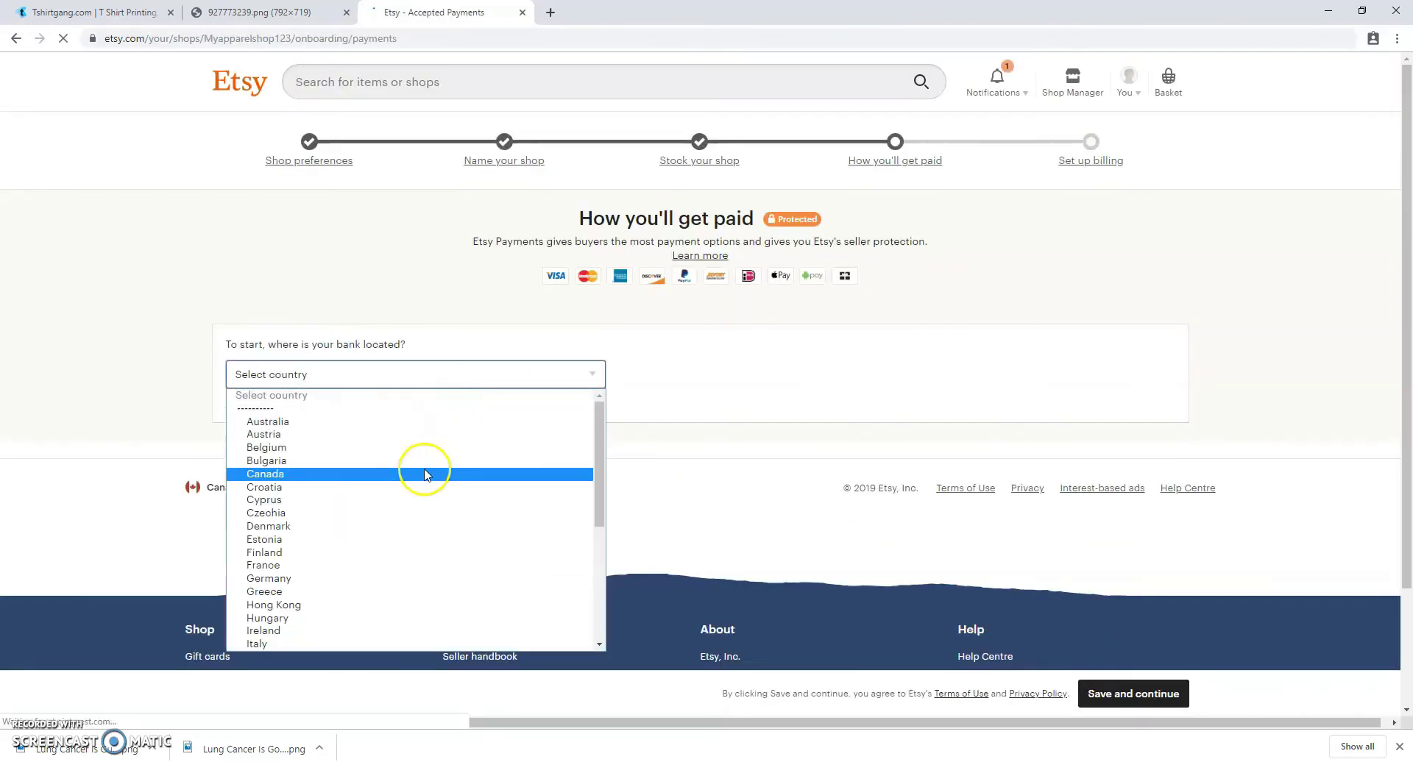
{"action": "left_click", "coordinate": [425, 474]}
{"action": "scroll", "coordinate": [425, 474], "scroll_direction": "down", "scroll_amount": 3}
{"action": "key", "text": "Tab"}
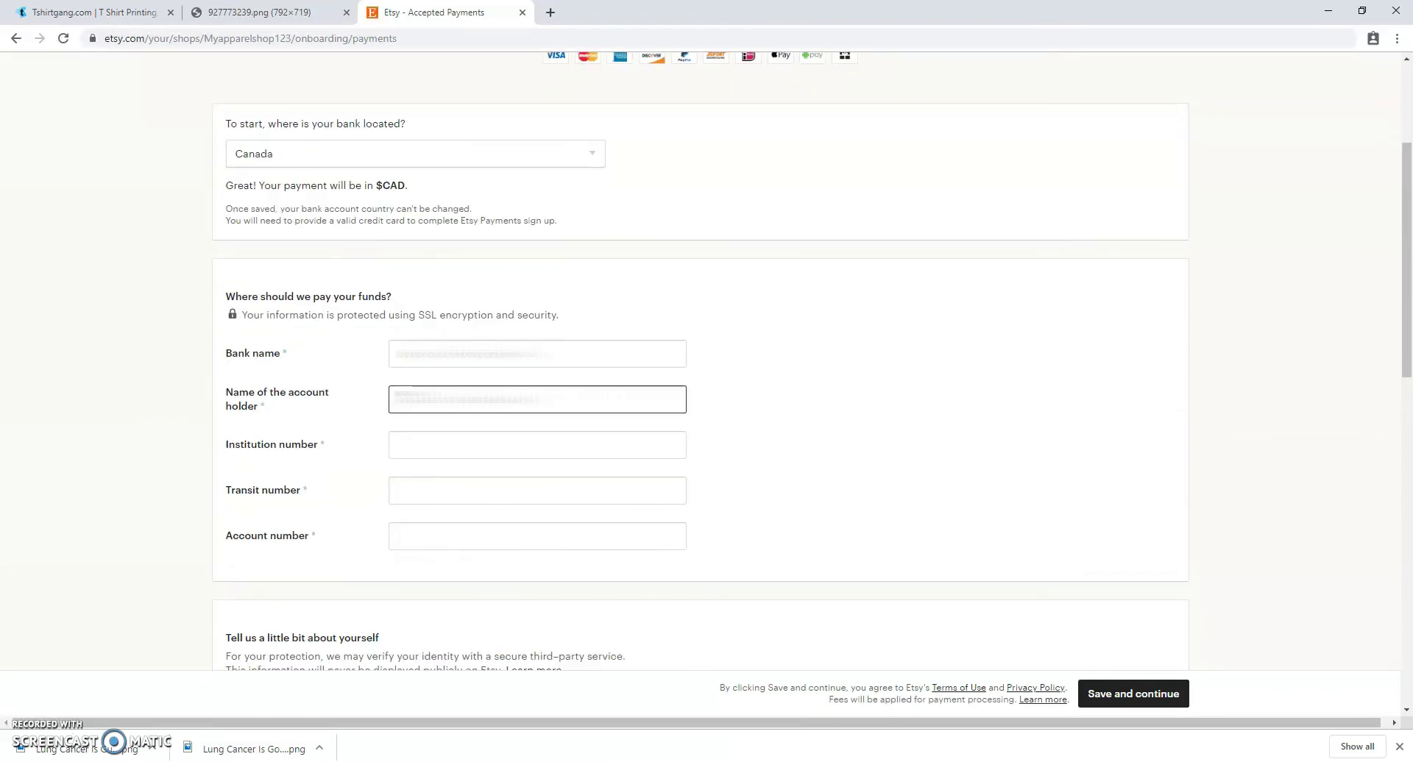
{"action": "key", "text": "Tab"}
{"action": "key", "text": "Tab"}
{"action": "key", "text": "Tab"}
{"action": "key", "text": "Tab"}
{"action": "key", "text": "Tab"}
{"action": "key", "text": "Tab"}
{"action": "key", "text": "Tab"}
{"action": "key", "text": "Tab"}
{"action": "key", "text": "Tab"}
{"action": "key", "text": "Tab"}
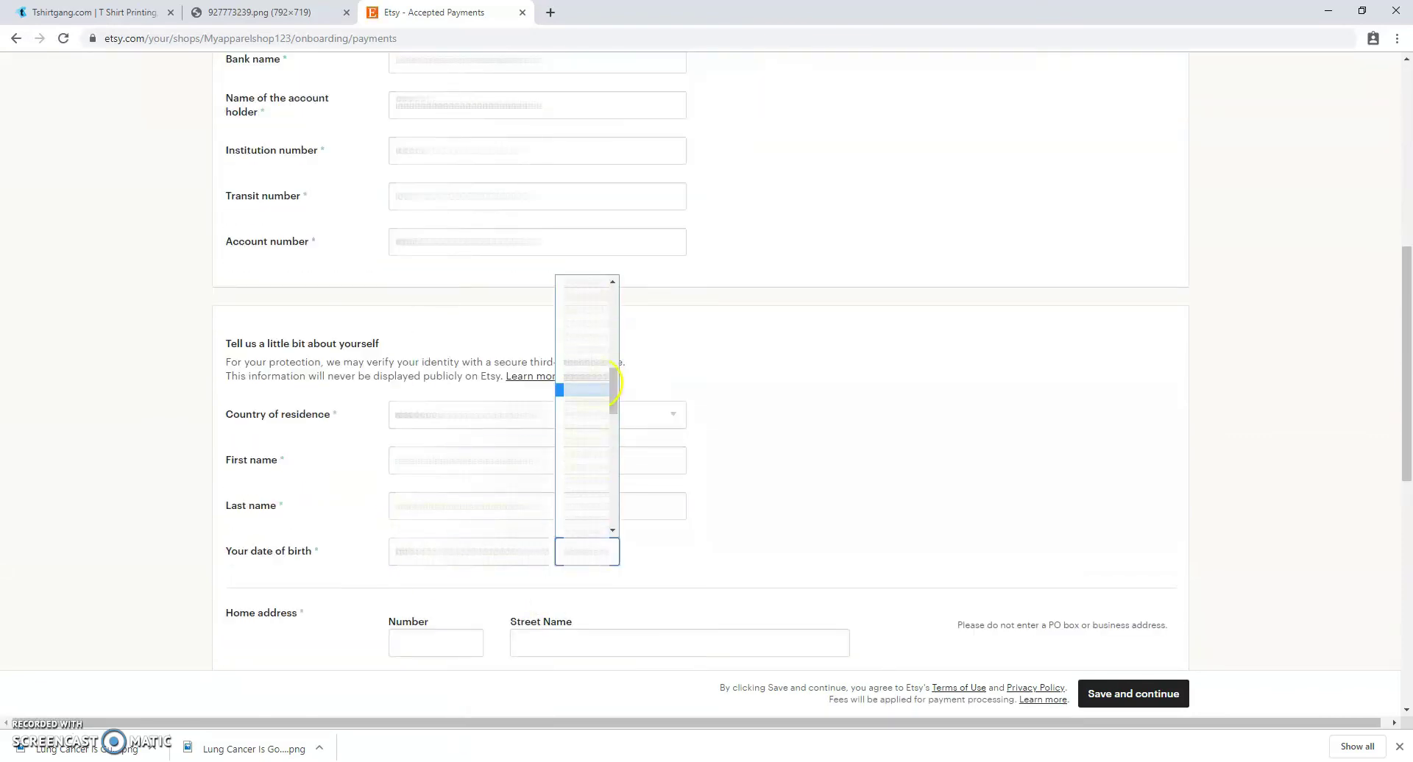
{"action": "key", "text": "Tab"}
{"action": "key", "text": "Tab"}
{"action": "key", "text": "Tab"}
{"action": "key", "text": "Tab"}
{"action": "key", "text": "Tab"}
{"action": "key", "text": "Tab"}
{"action": "key", "text": "Return"}
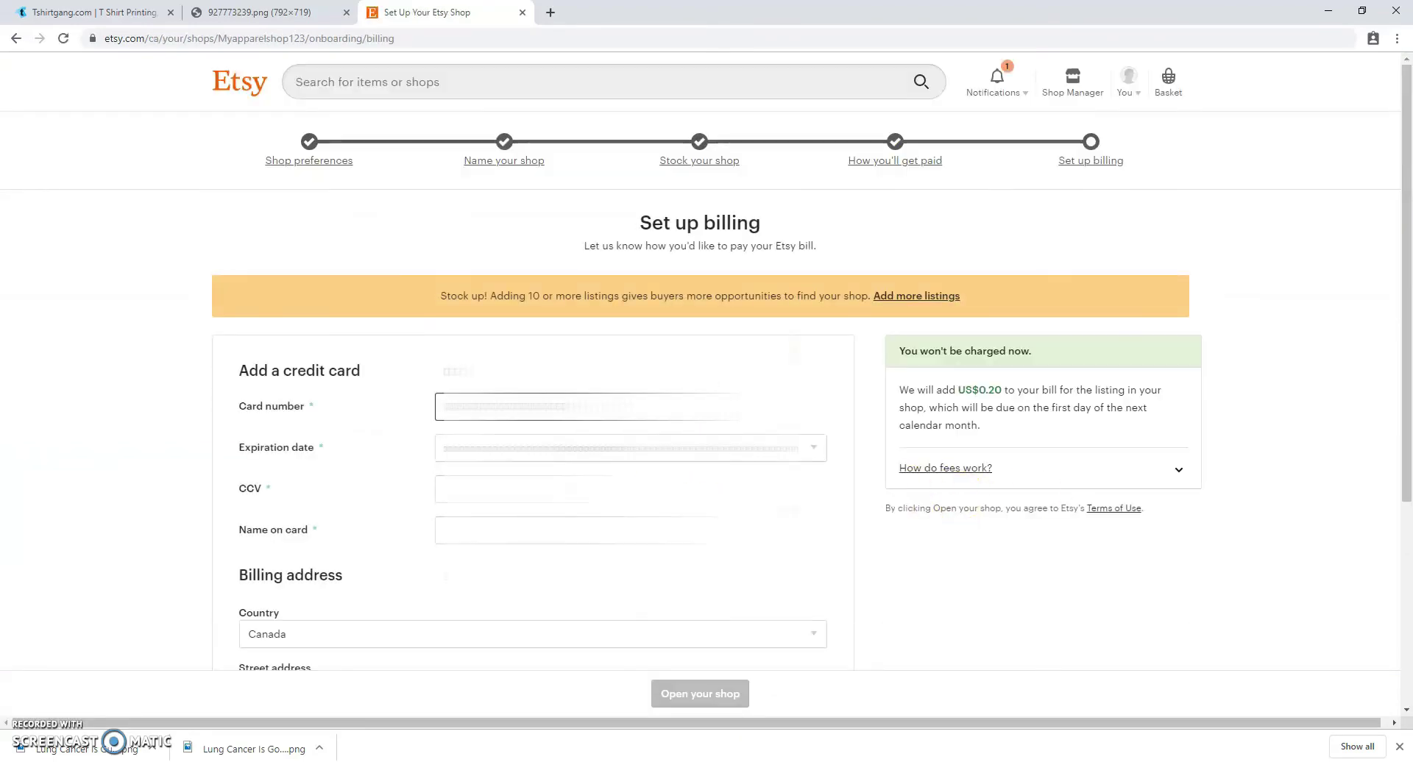
Step: Finish the card details and billing street address, then open the shop
{"action": "scroll", "coordinate": [515, 442], "scroll_direction": "down", "scroll_amount": 3}
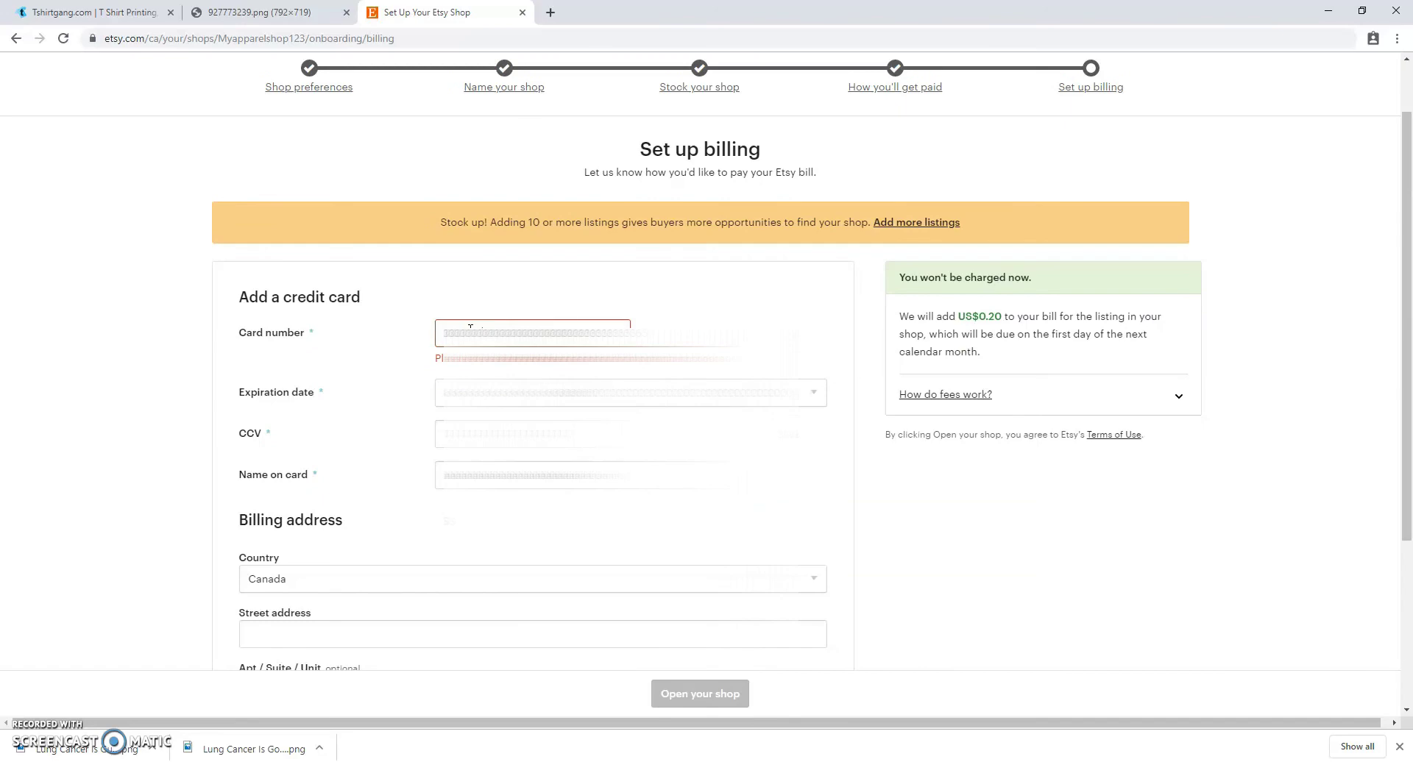
{"action": "left_click", "coordinate": [301, 466]}
{"action": "scroll", "coordinate": [836, 640], "scroll_direction": "down", "scroll_amount": 2}
{"action": "left_click", "coordinate": [699, 694]}
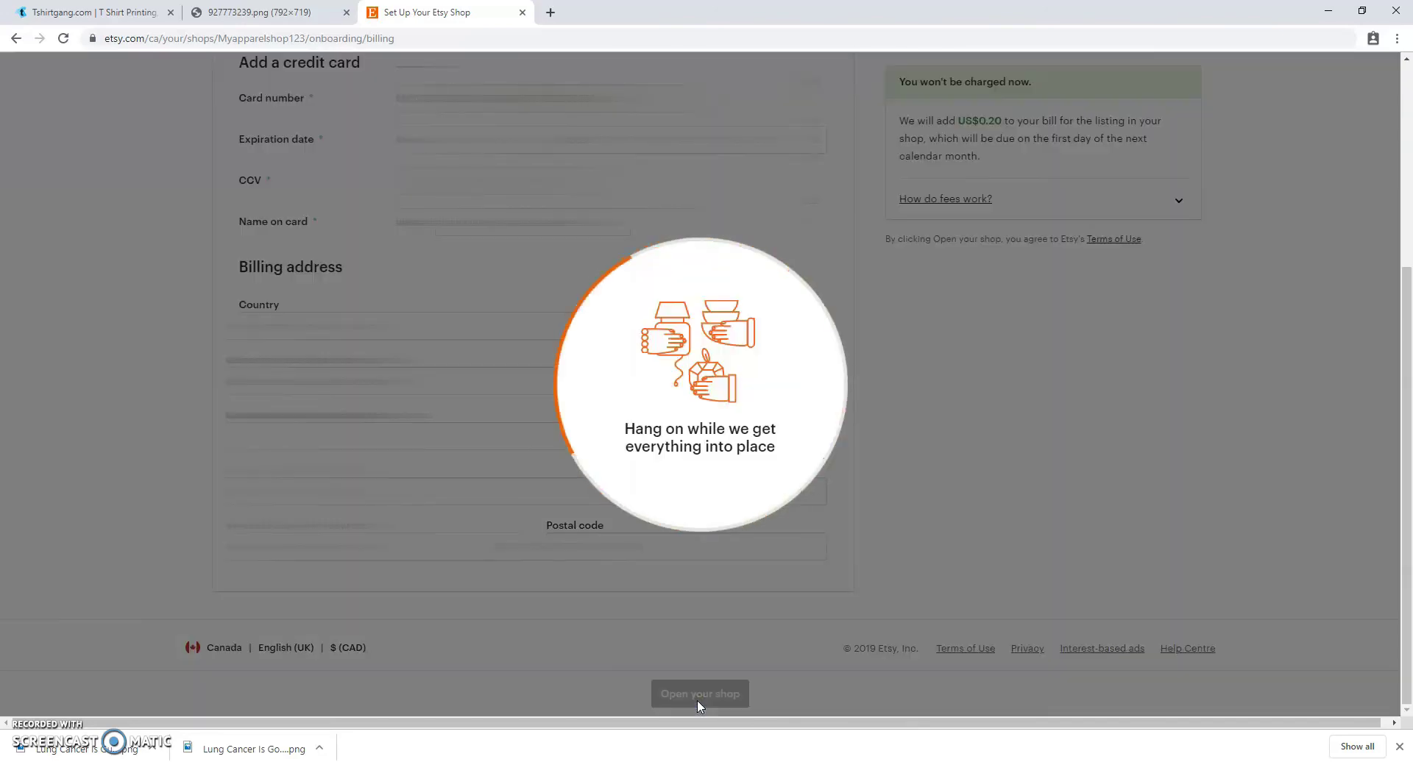